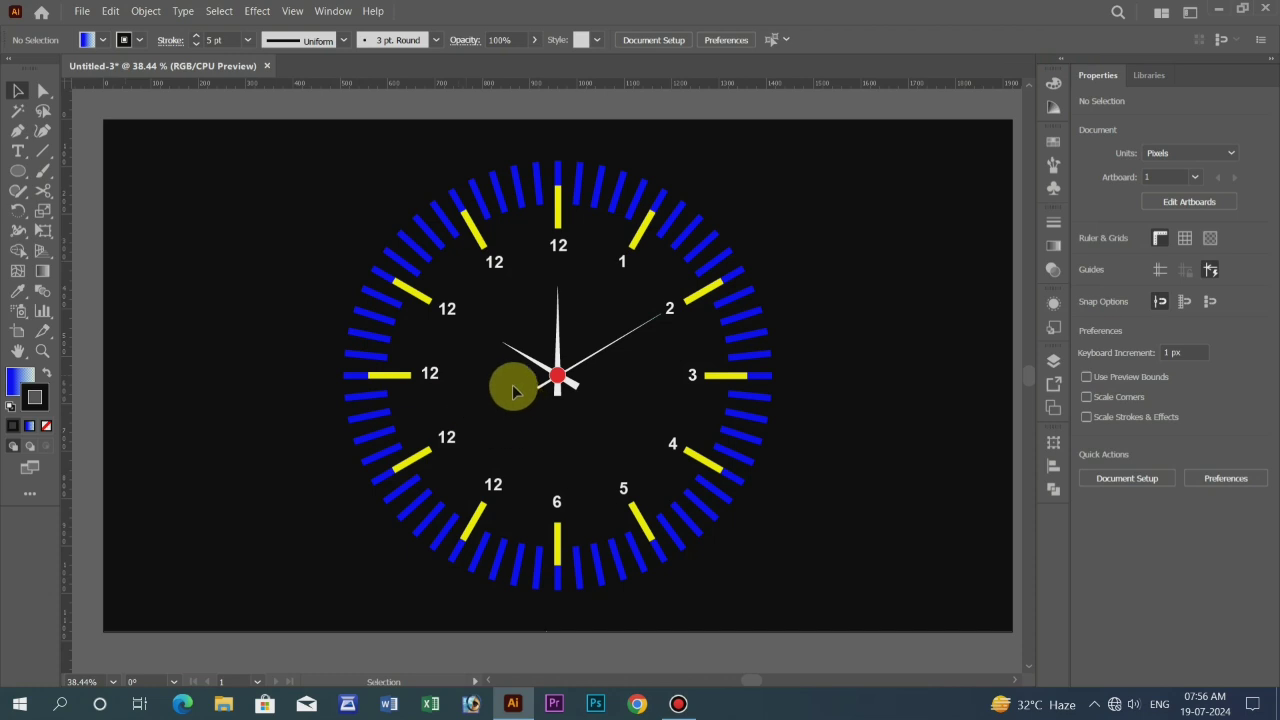
Step: Create a new 1920 x 1080 px RGB document from the recent presets
left_click(82, 12)
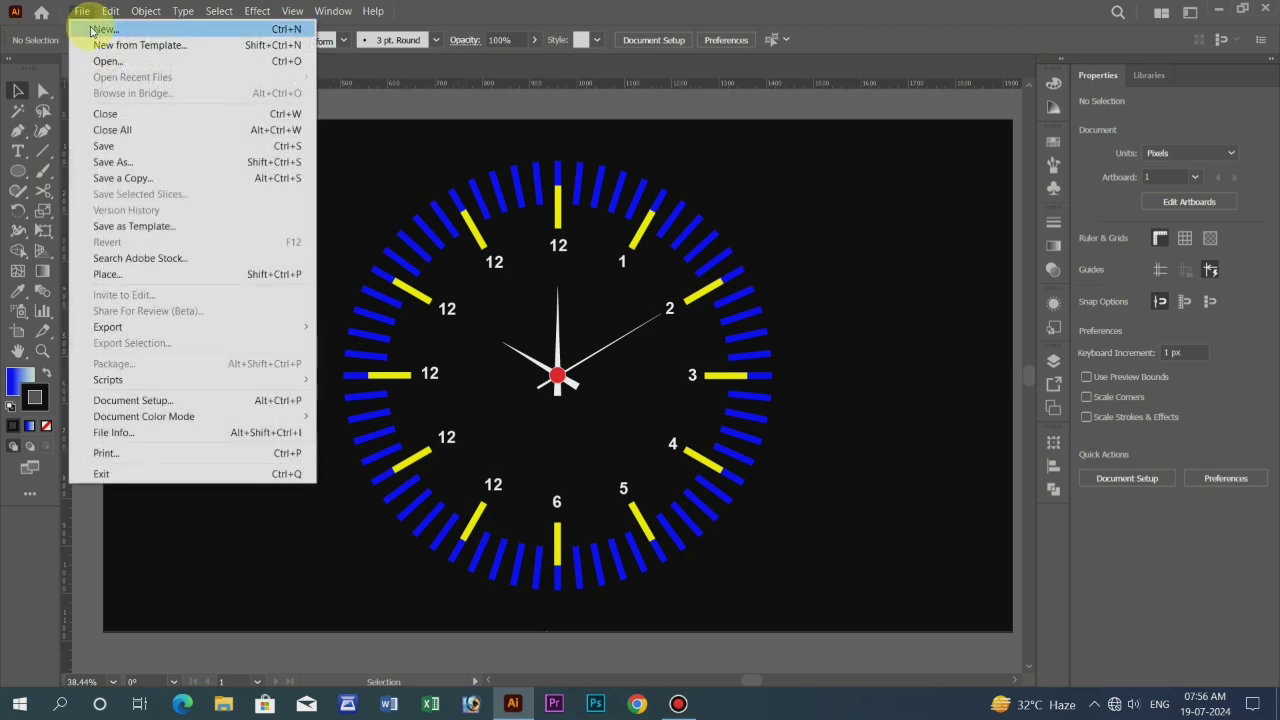
left_click(96, 30)
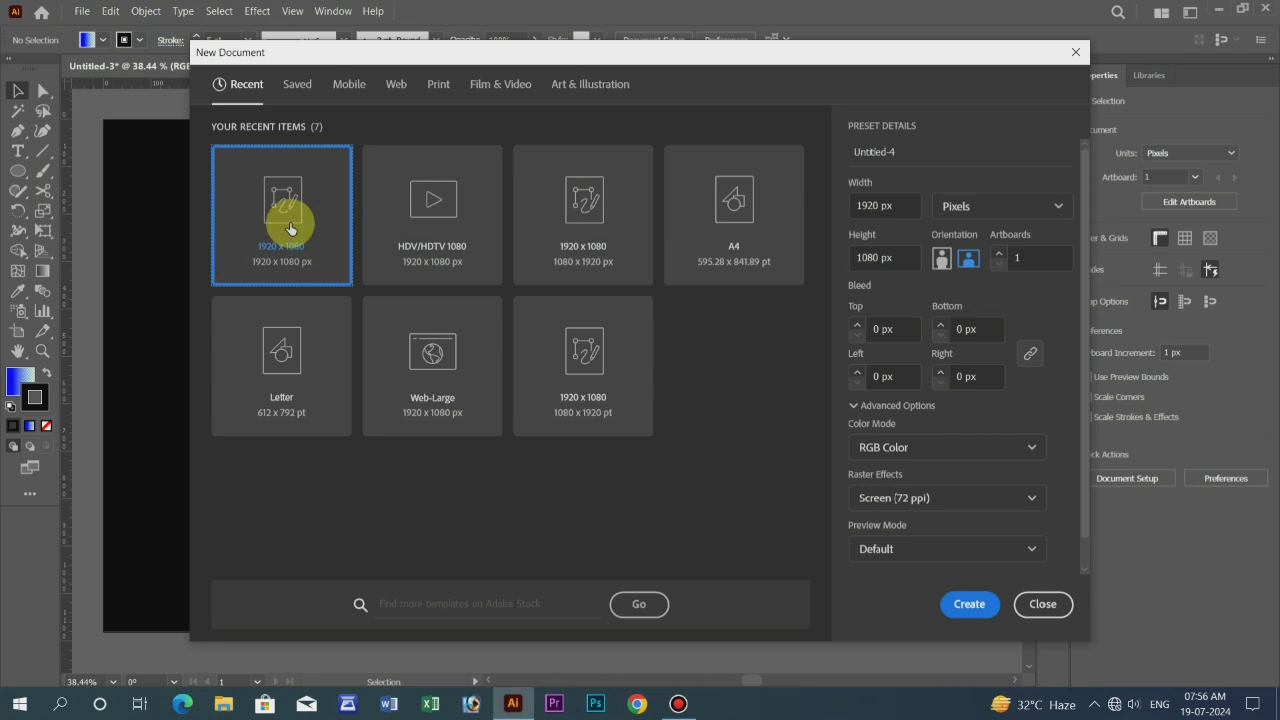
left_click(969, 605)
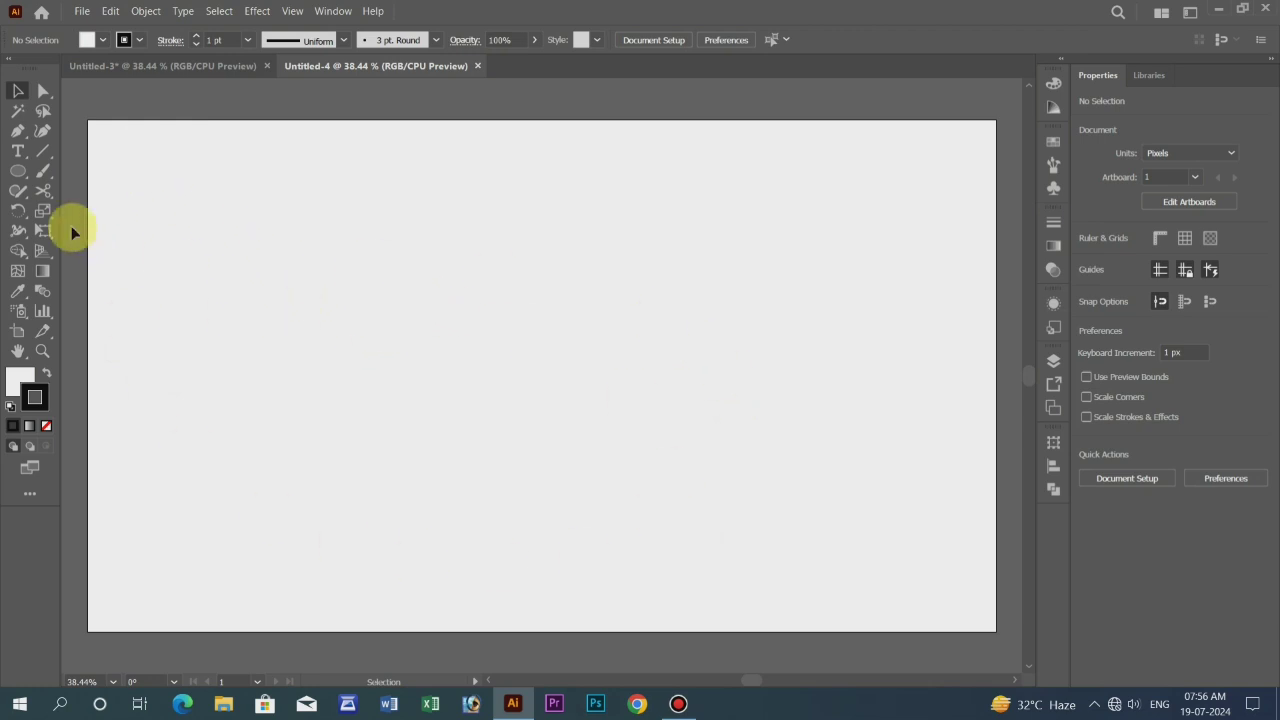
Step: Draw a 1920 x 1080 px rectangle covering the whole artboard and fill it with black
left_click(19, 172)
left_click_drag(19, 172, 67, 168)
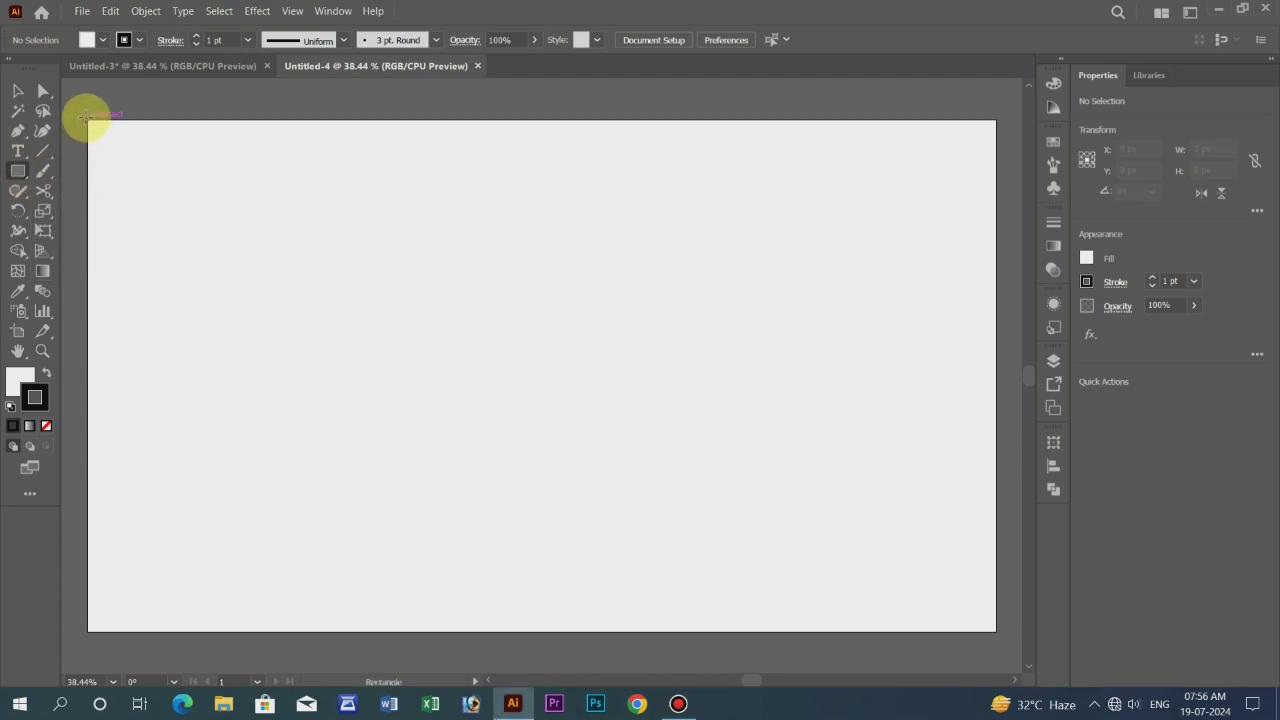
left_click_drag(91, 123, 996, 631)
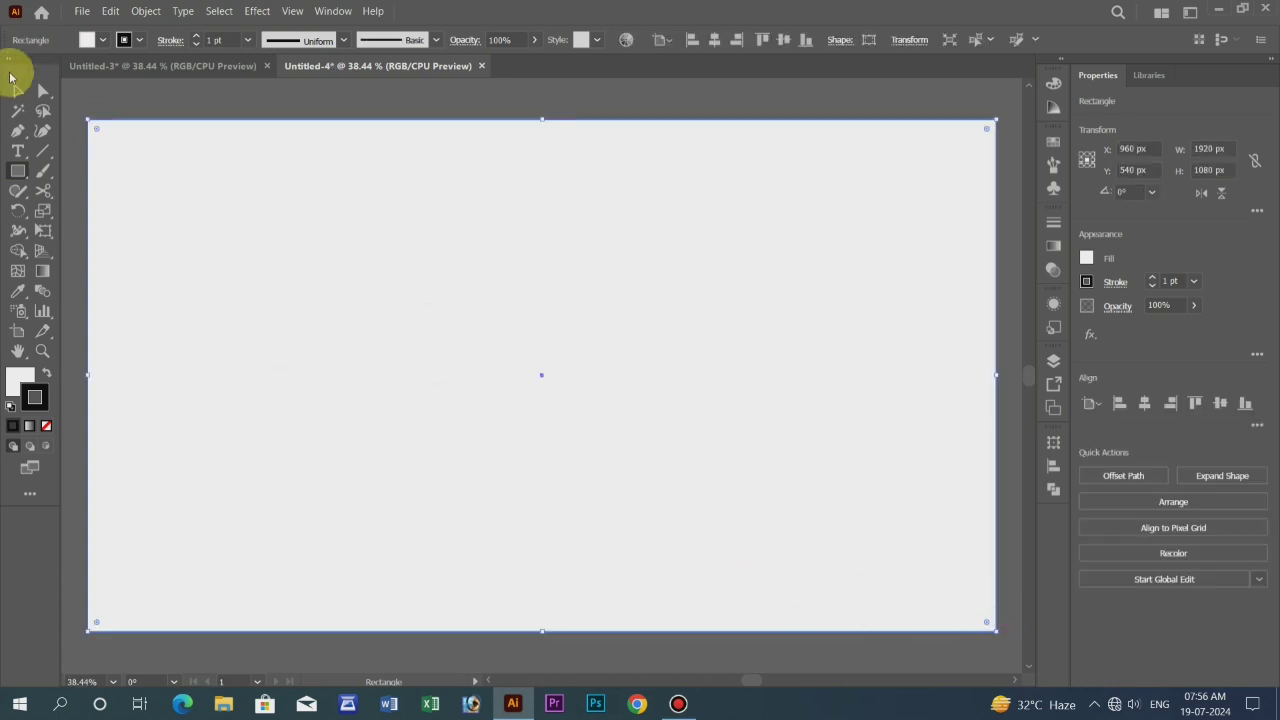
left_click(88, 40)
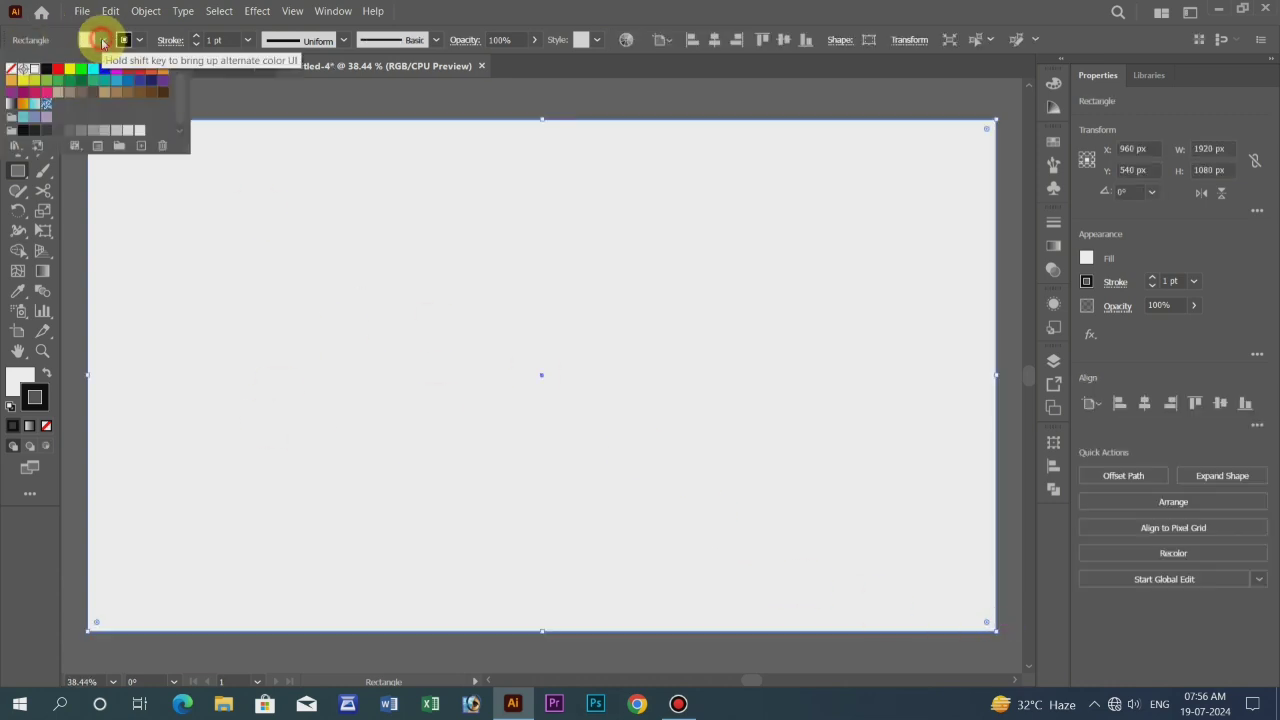
left_click(47, 67)
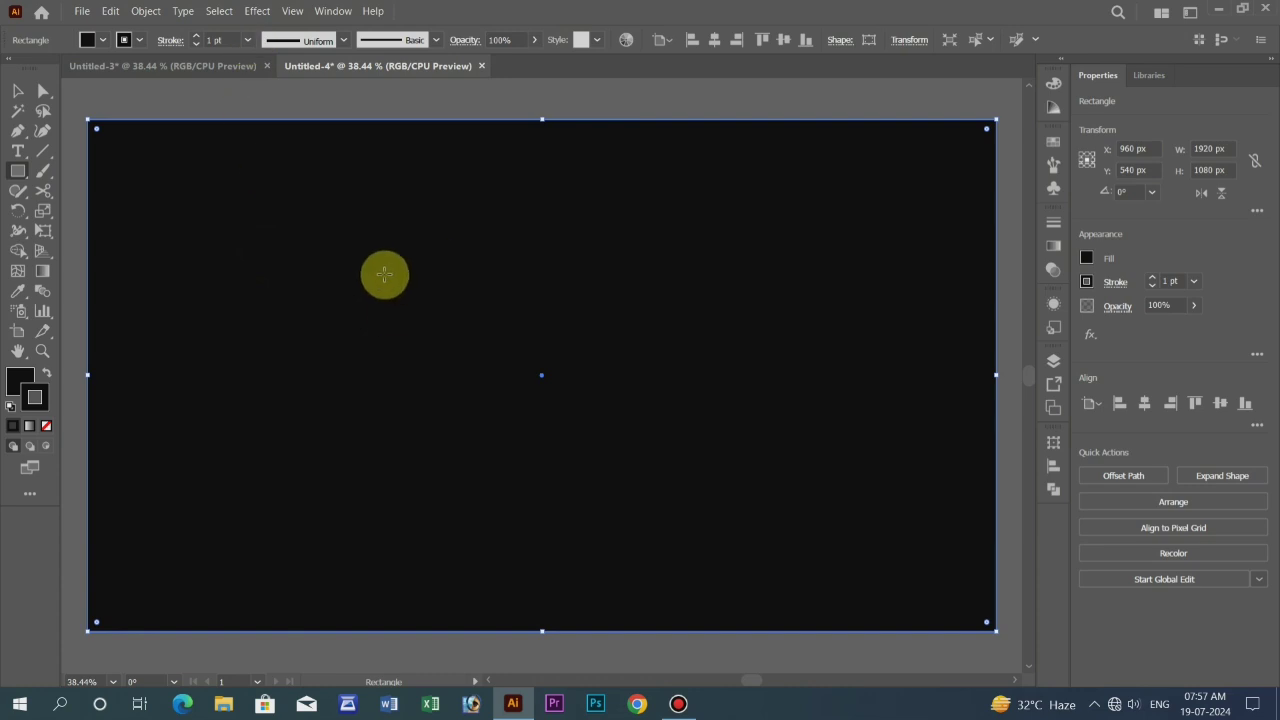
Step: Show the rulers and place a horizontal and a vertical guide crossing at the artboard's centre
left_click(291, 11)
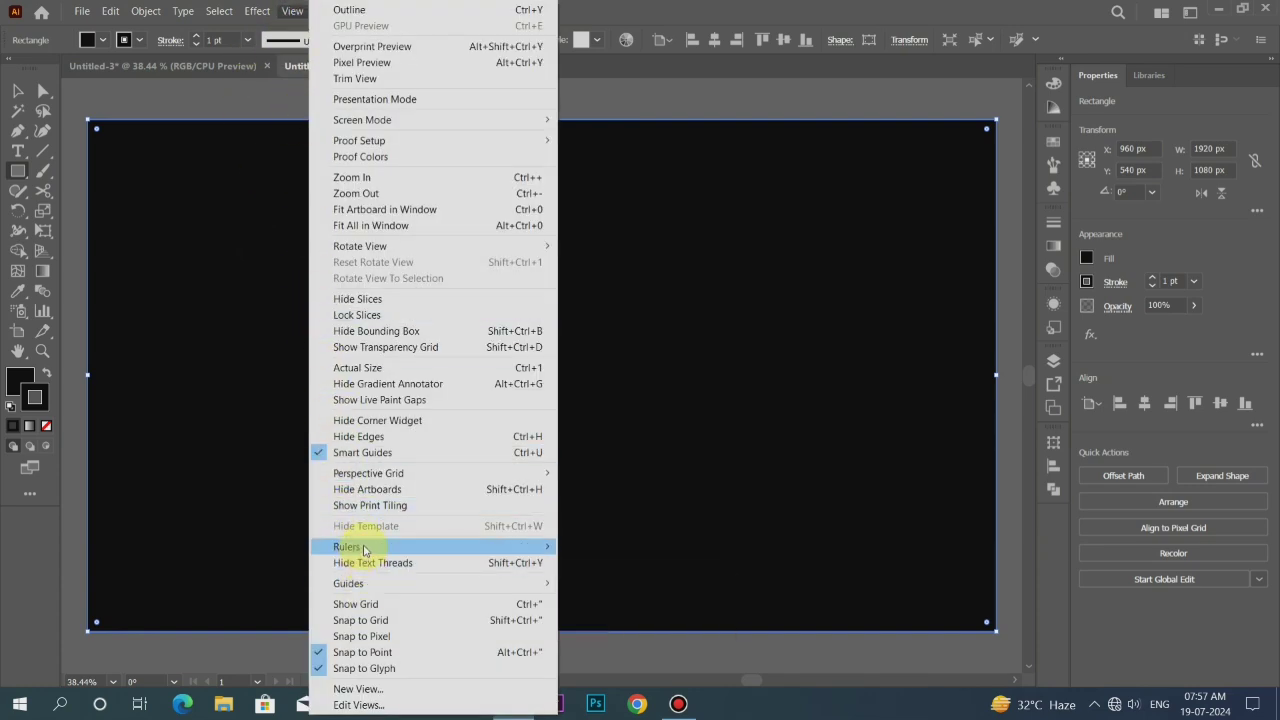
mouse_move(364, 550)
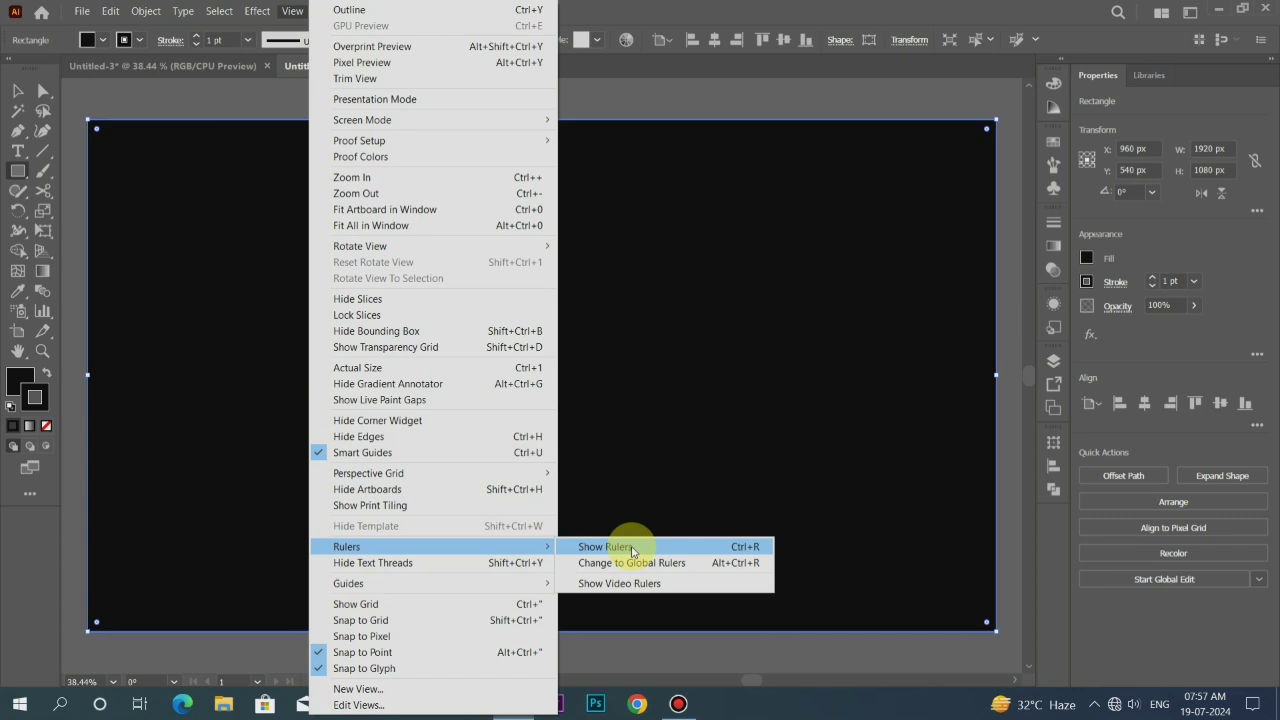
left_click(632, 549)
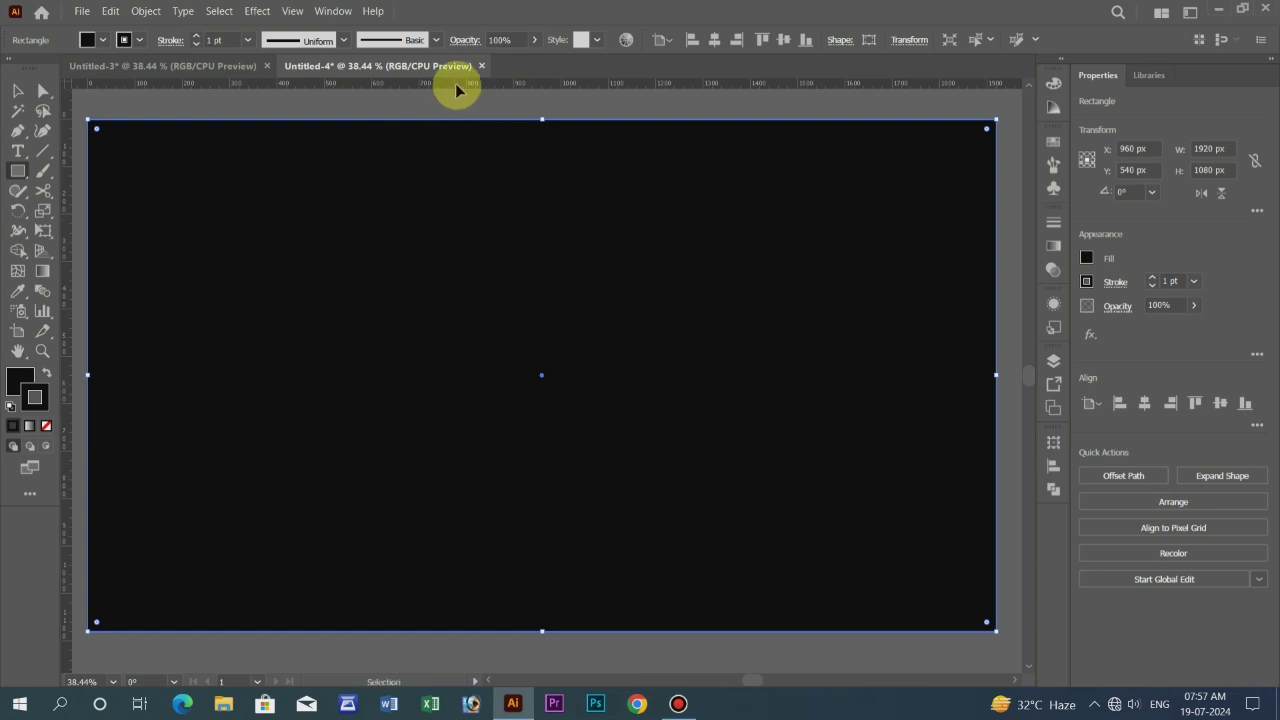
left_click_drag(456, 88, 477, 375)
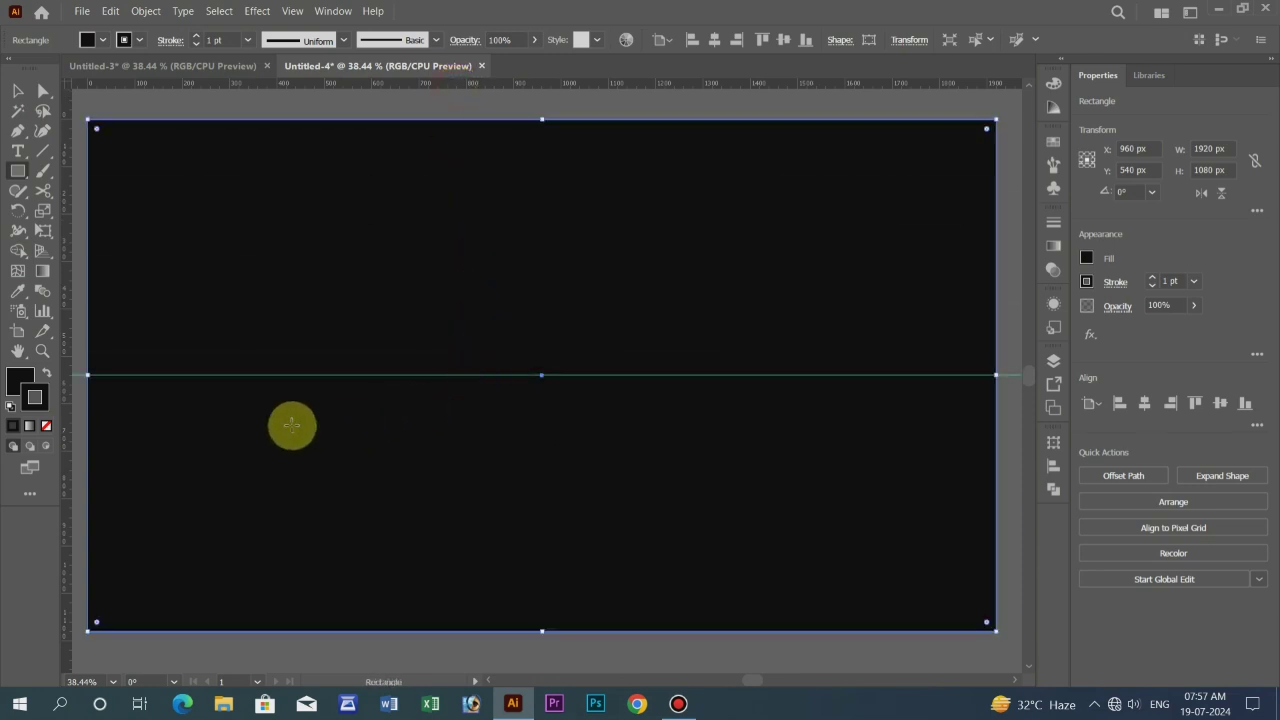
left_click_drag(65, 508, 540, 520)
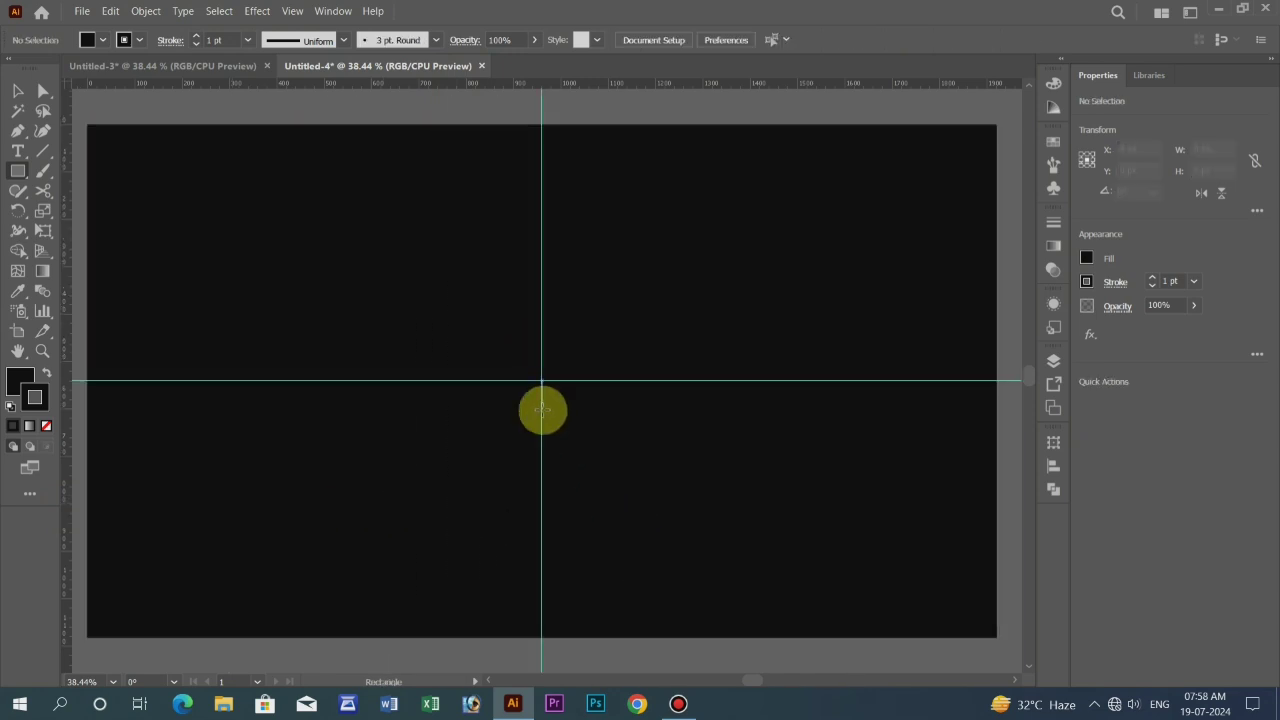
Step: Align the black background rectangle to the centre of the artboard
left_click(18, 91)
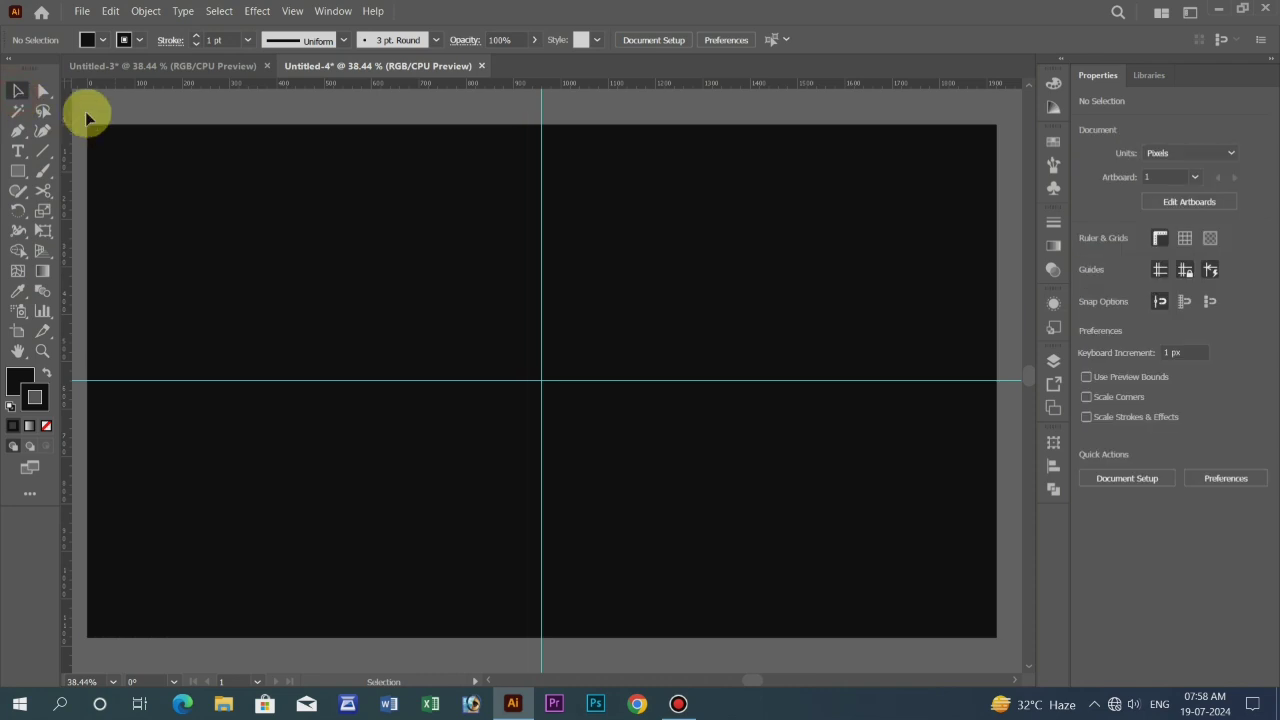
left_click_drag(80, 114, 1000, 646)
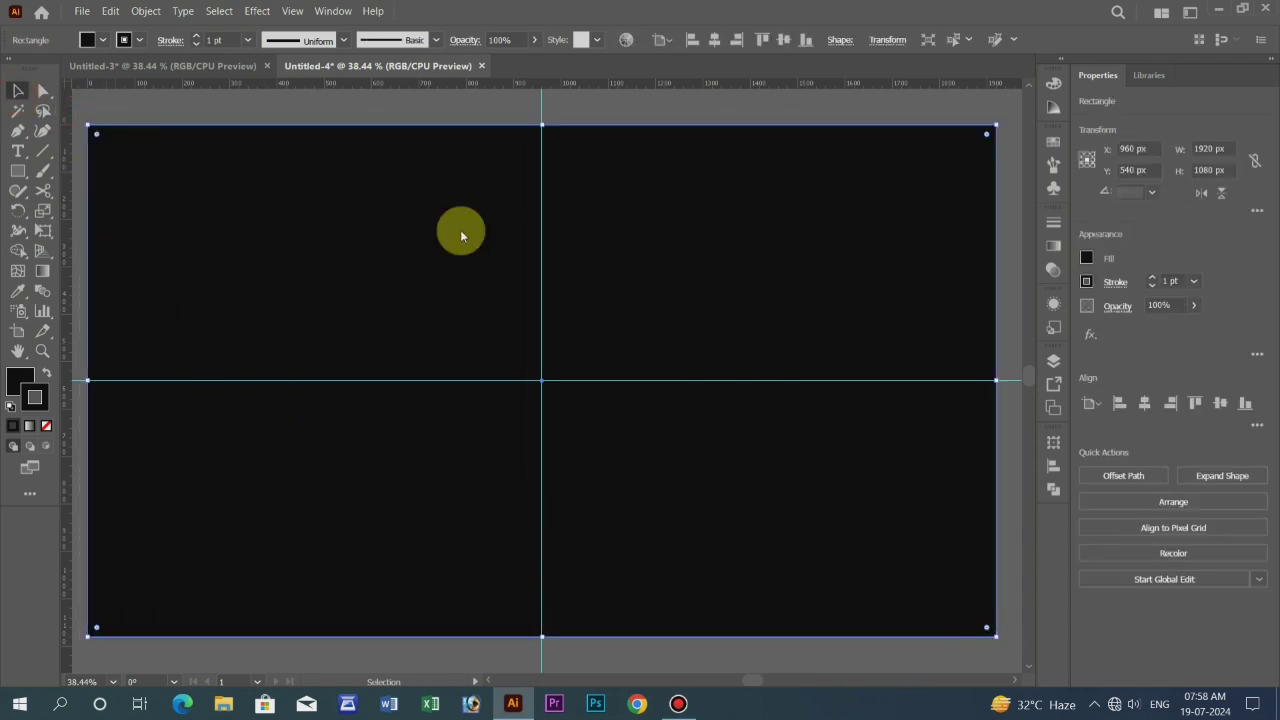
left_click(332, 12)
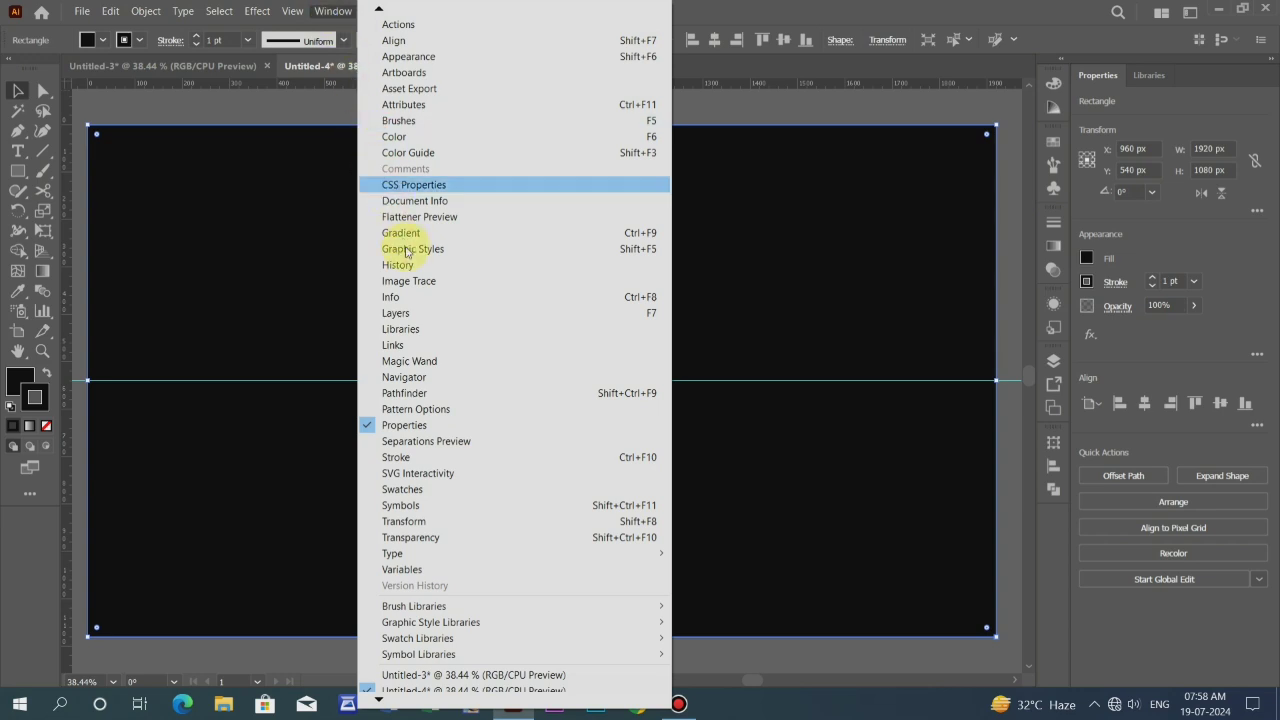
left_click(393, 41)
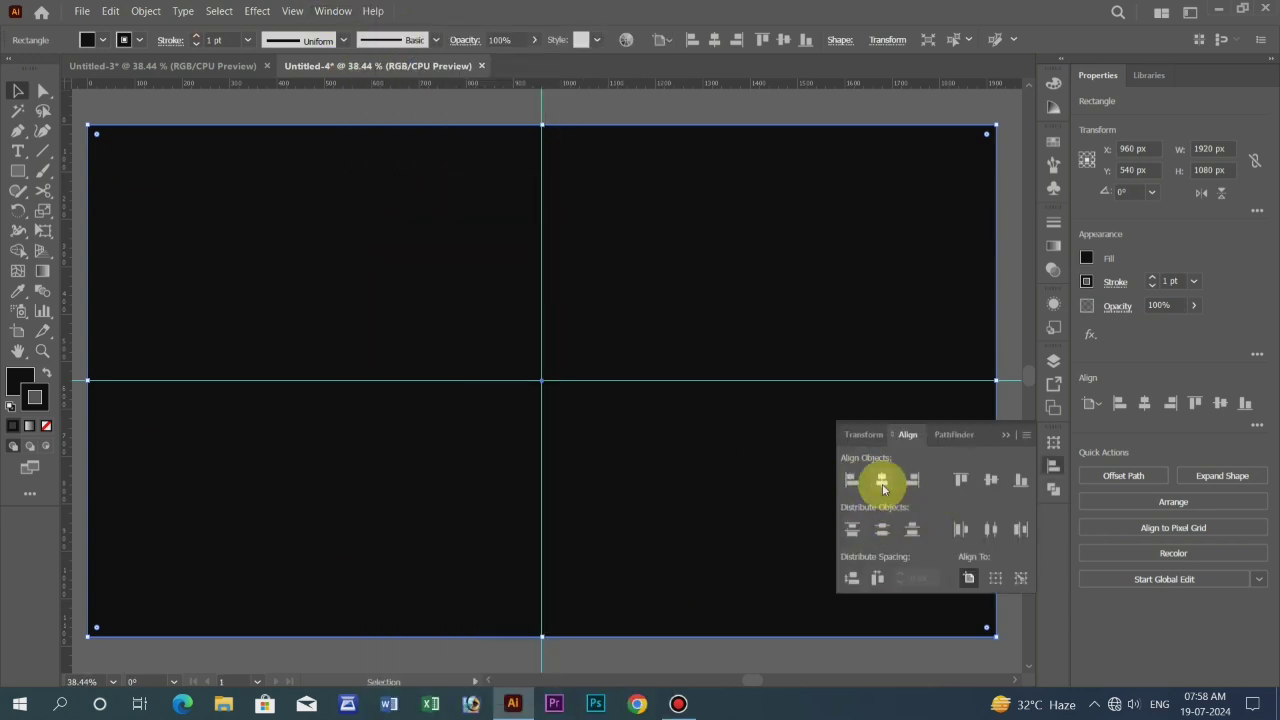
left_click(988, 481)
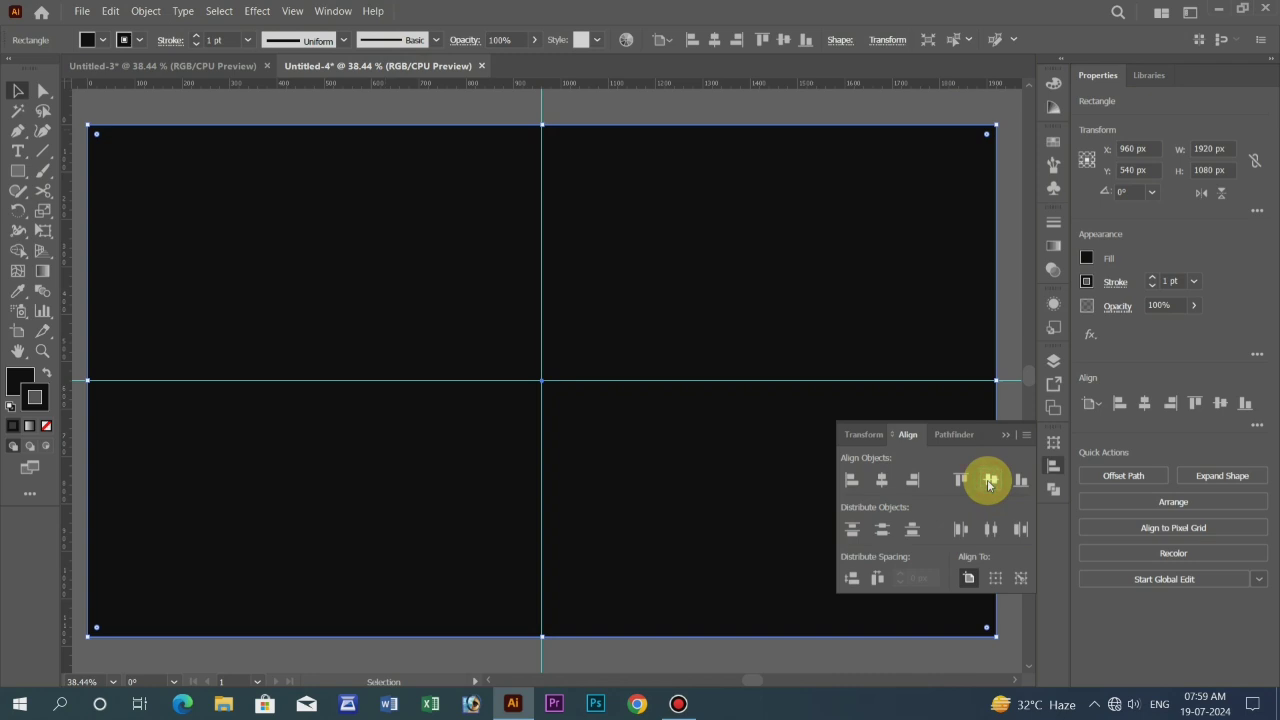
Step: Lock the background rectangle in the layer list
key("F7")
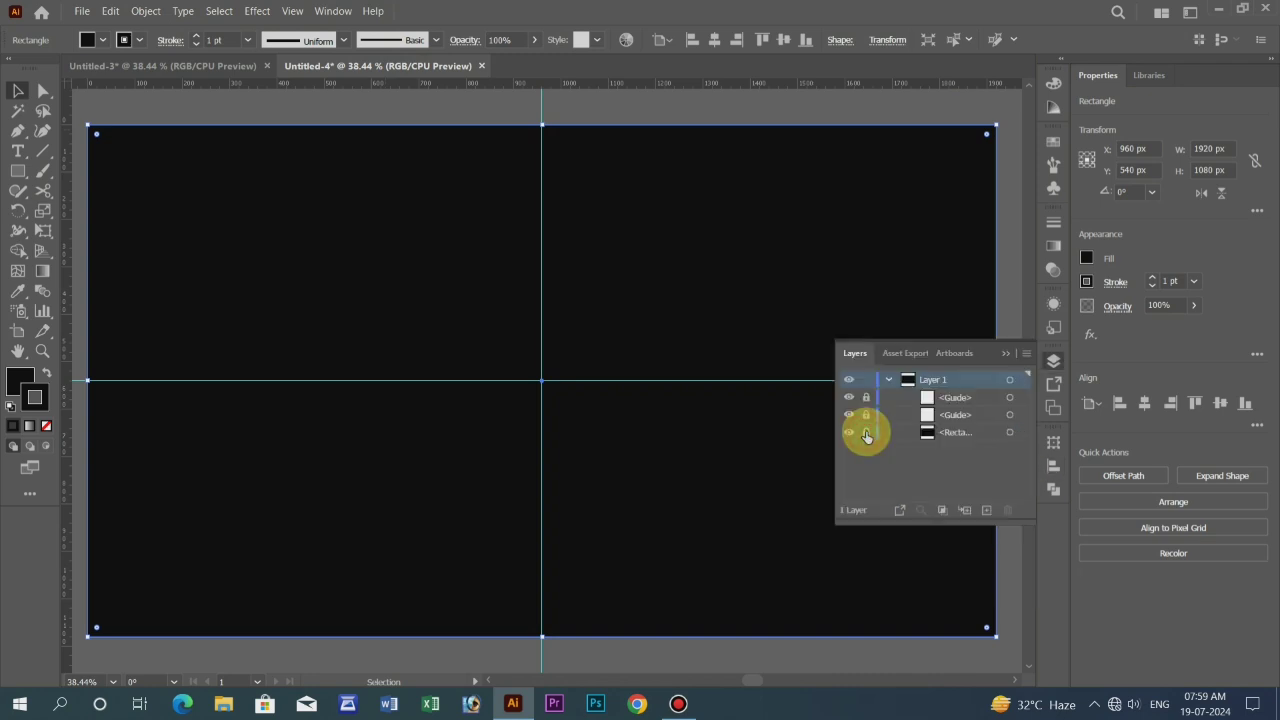
left_click(865, 431)
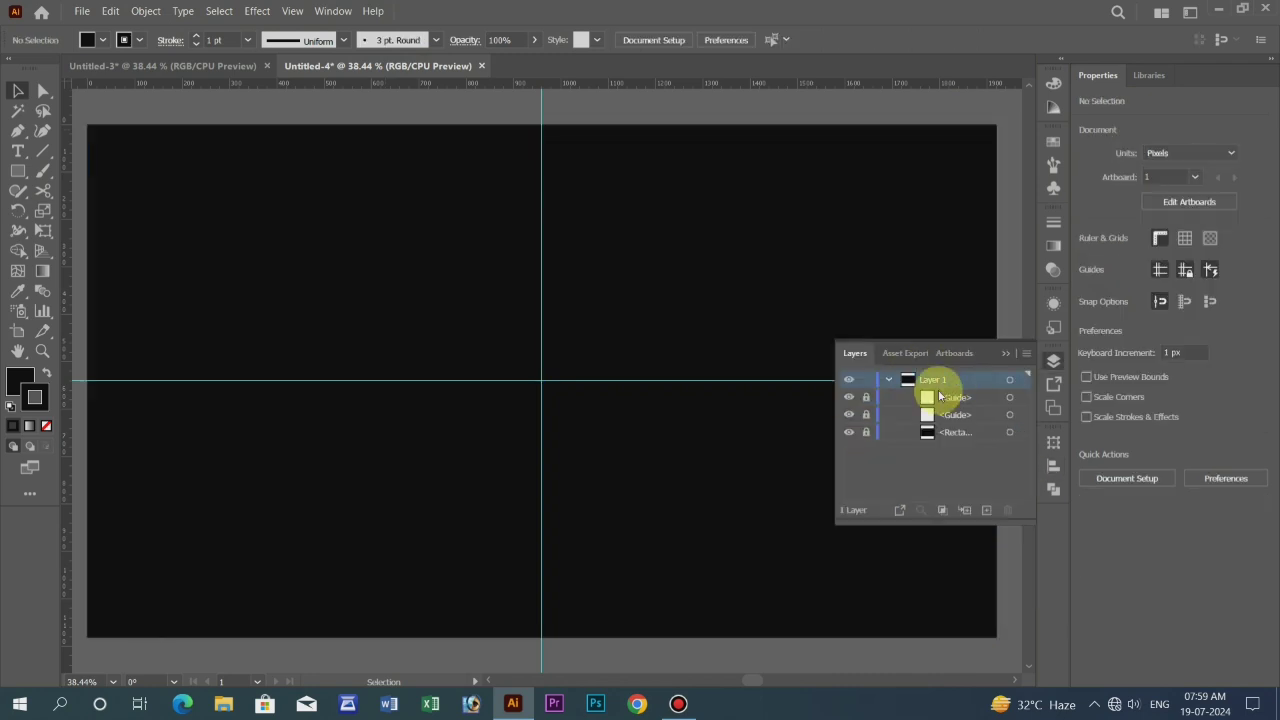
key("F7")
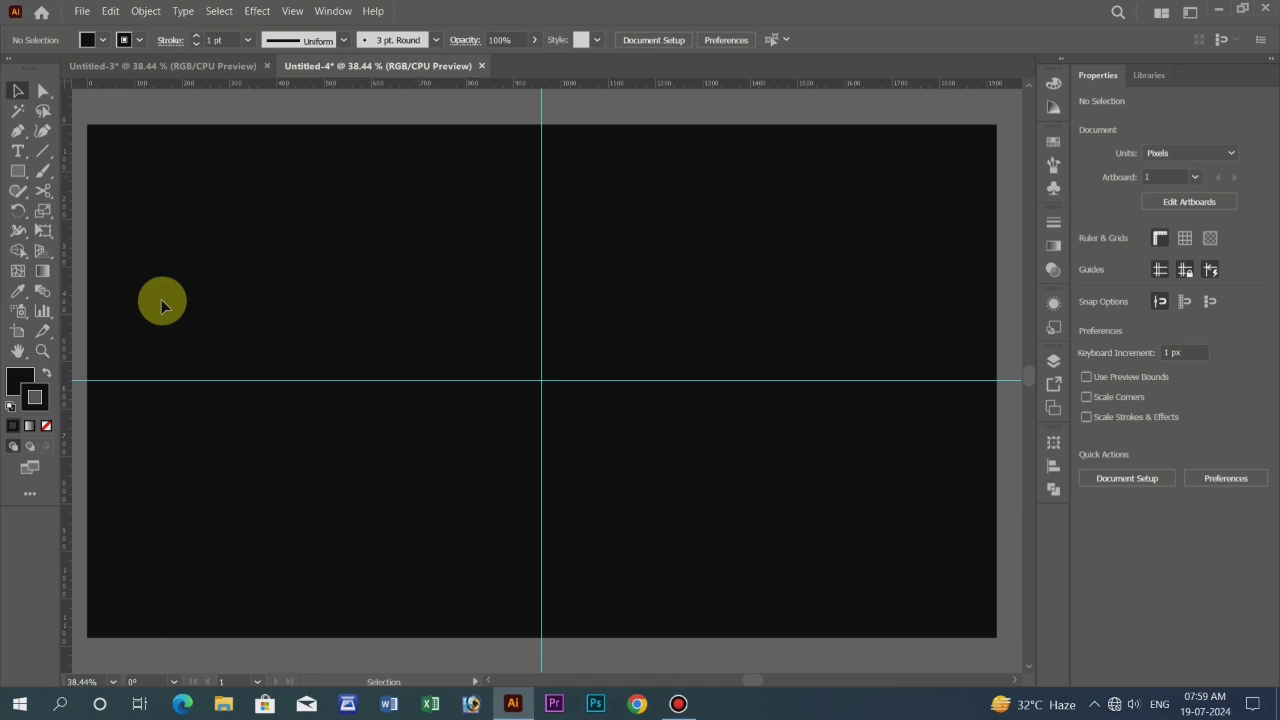
Step: Draw a small upright rectangle about 11 x 41 px on the vertical guide near the artboard's upper edge and fill it with white
left_click(17, 171)
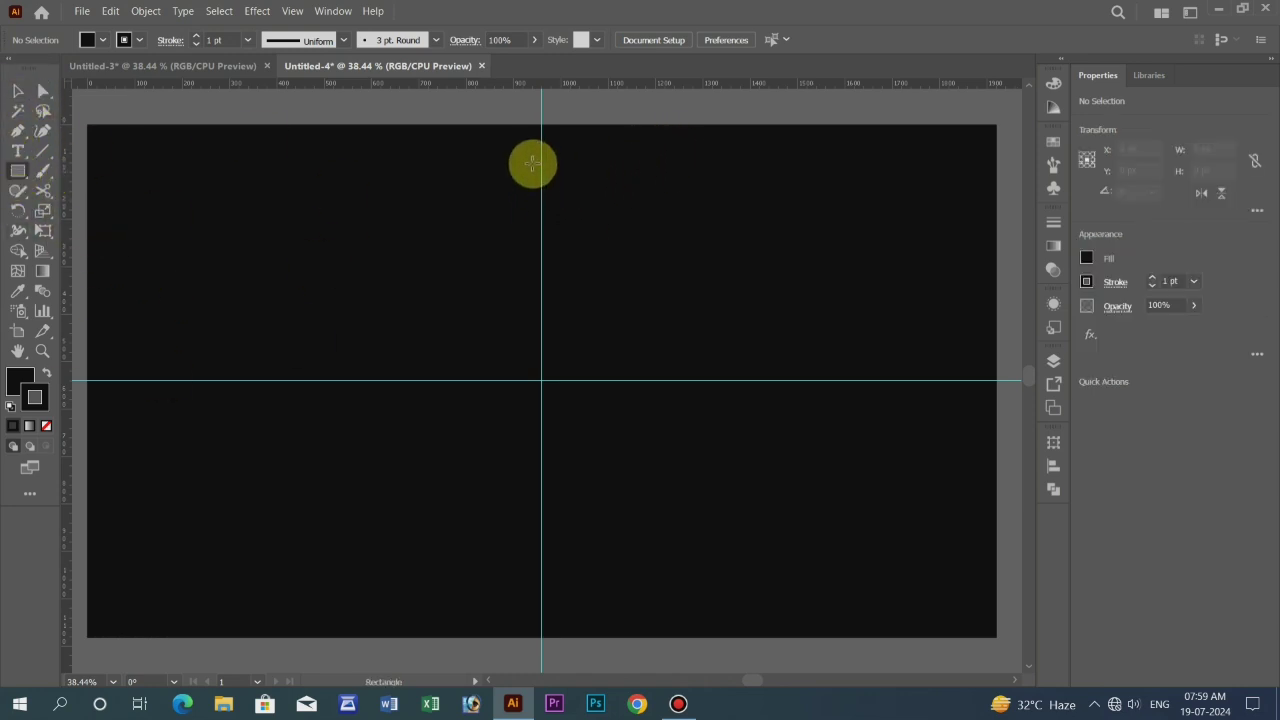
left_click_drag(537, 155, 541, 172)
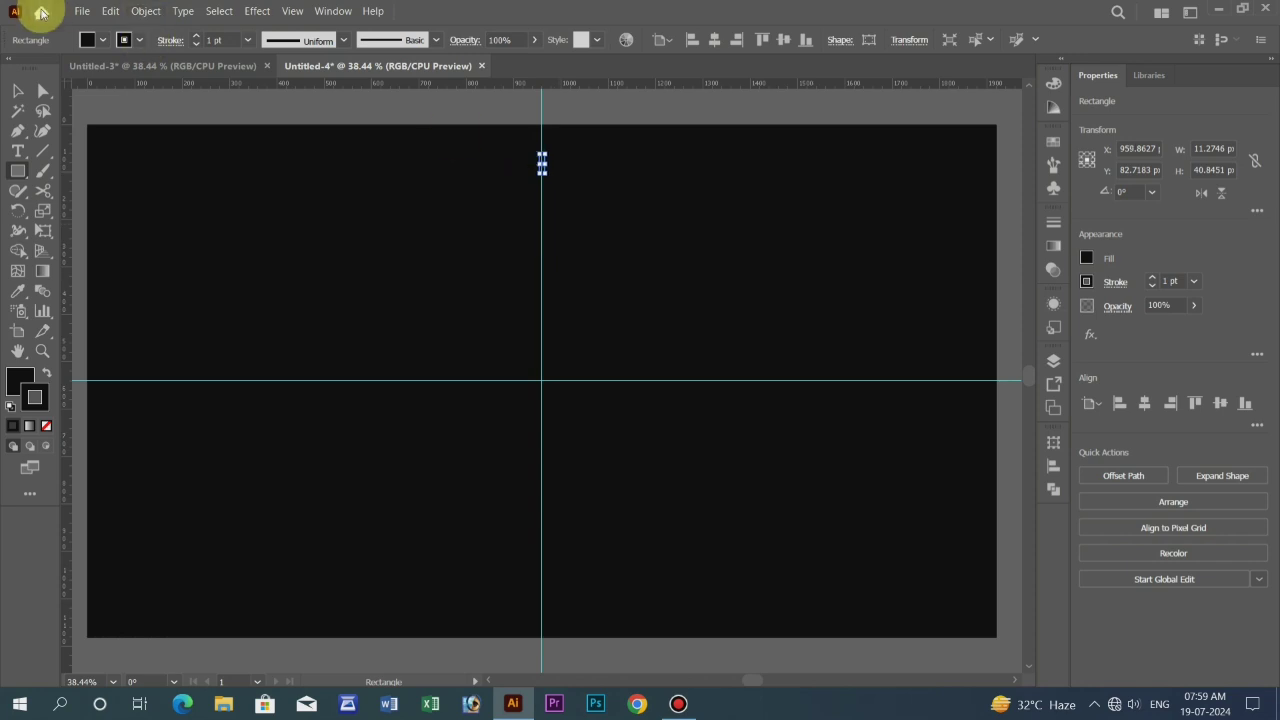
left_click(102, 39)
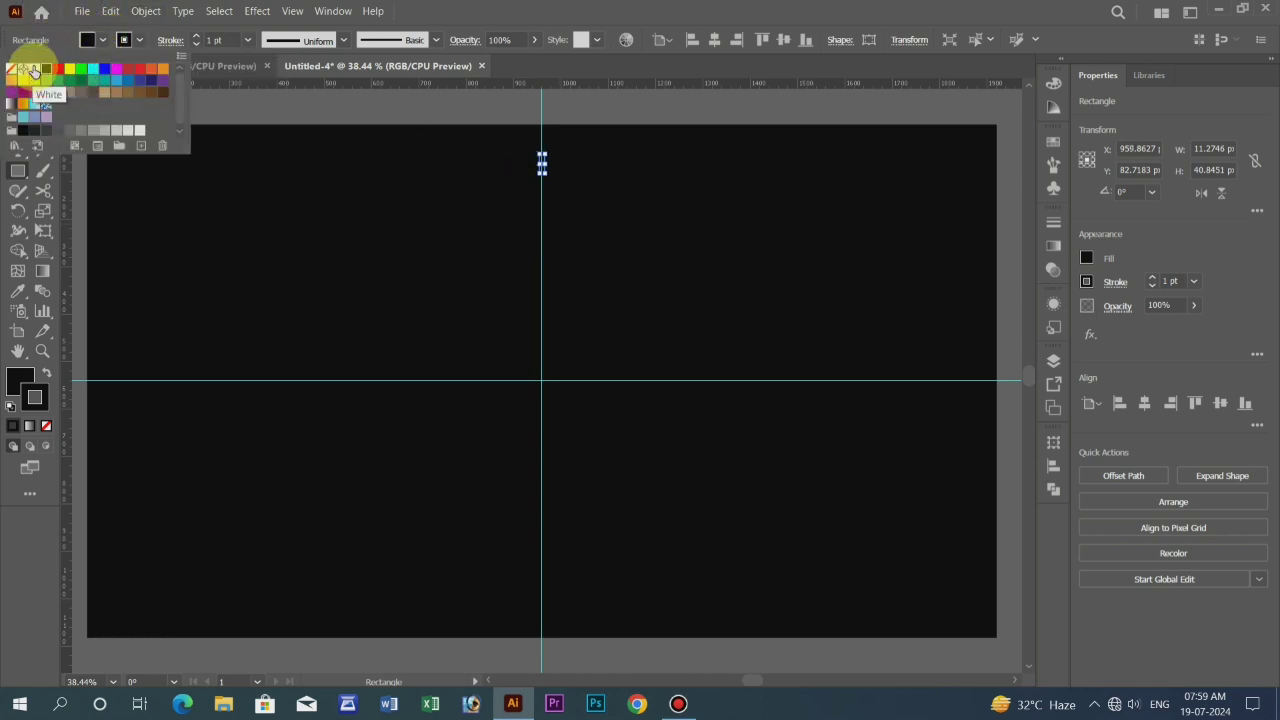
left_click(32, 69)
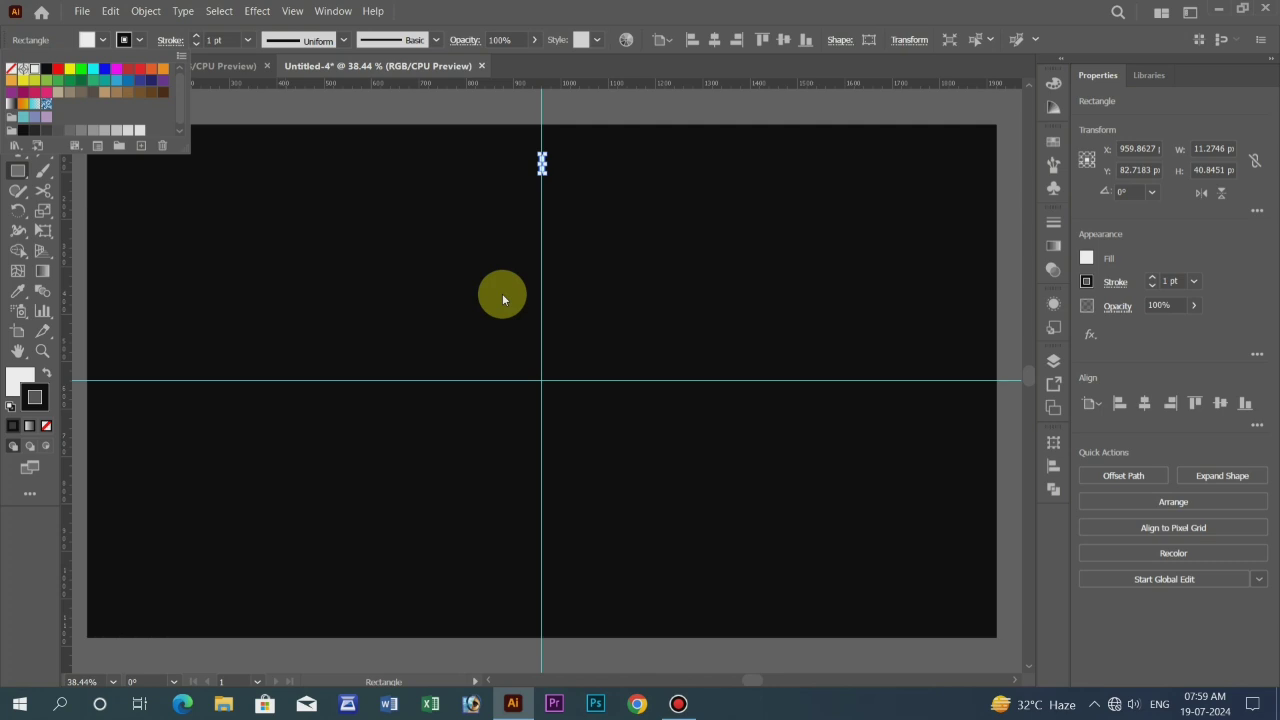
key("Escape")
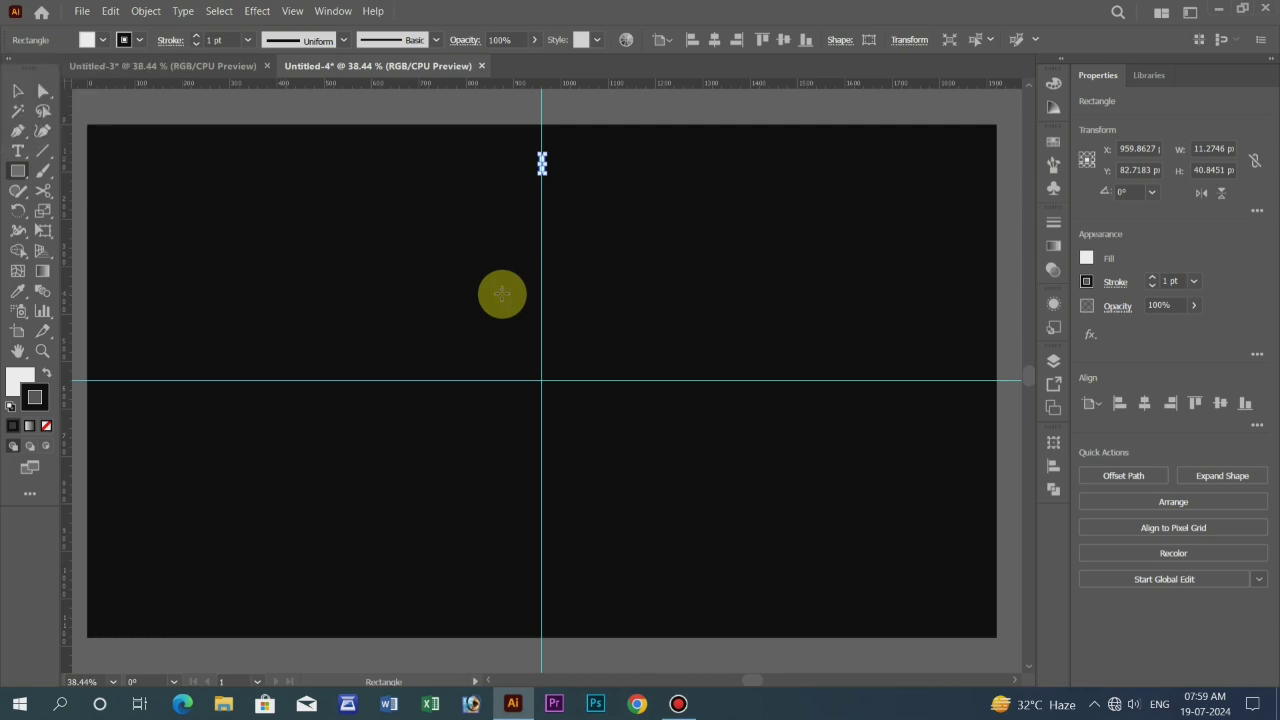
Step: Make a rotated copy of the white tick around the guides' intersection, using an angle of 360/60
left_click(18, 215)
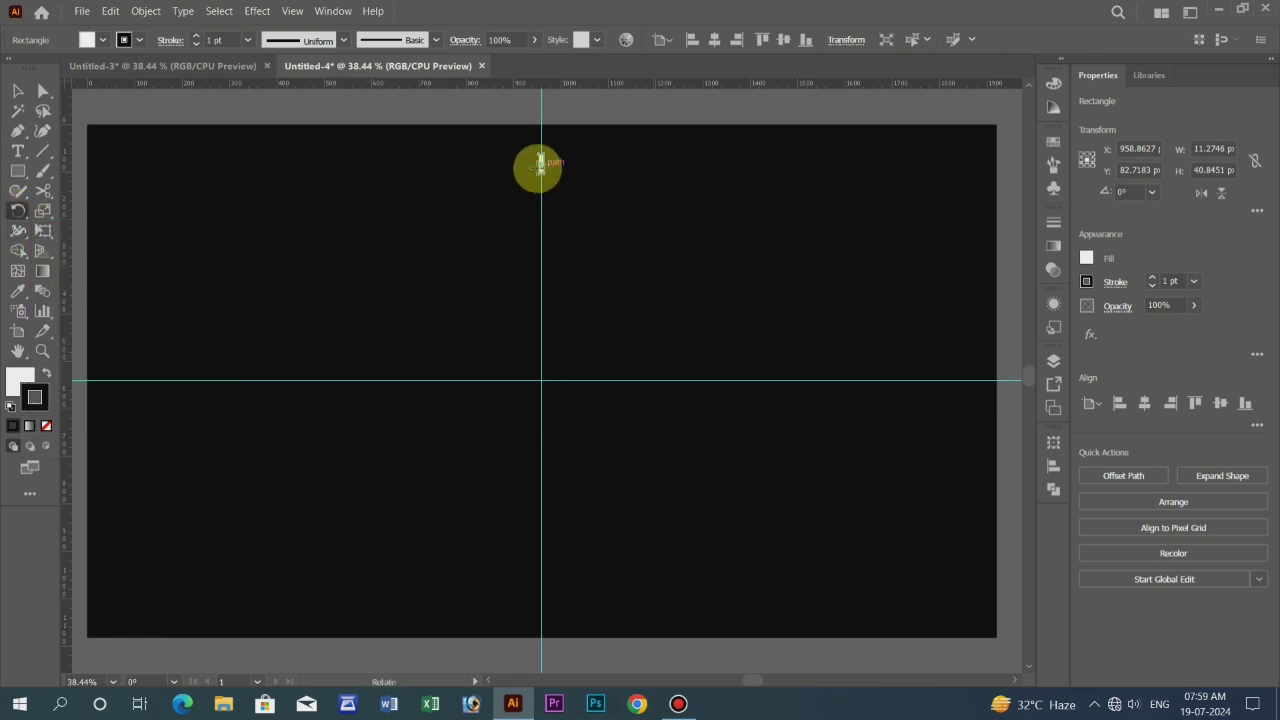
left_click(541, 378, "alt")
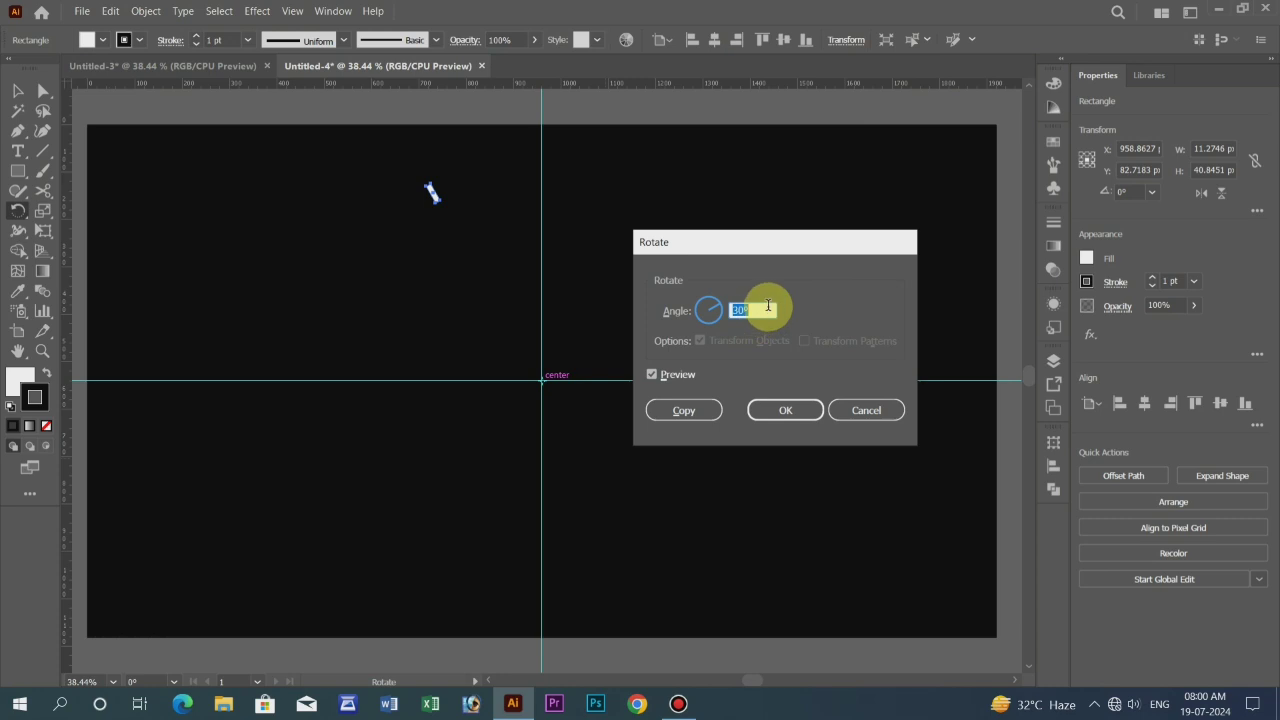
type("3")
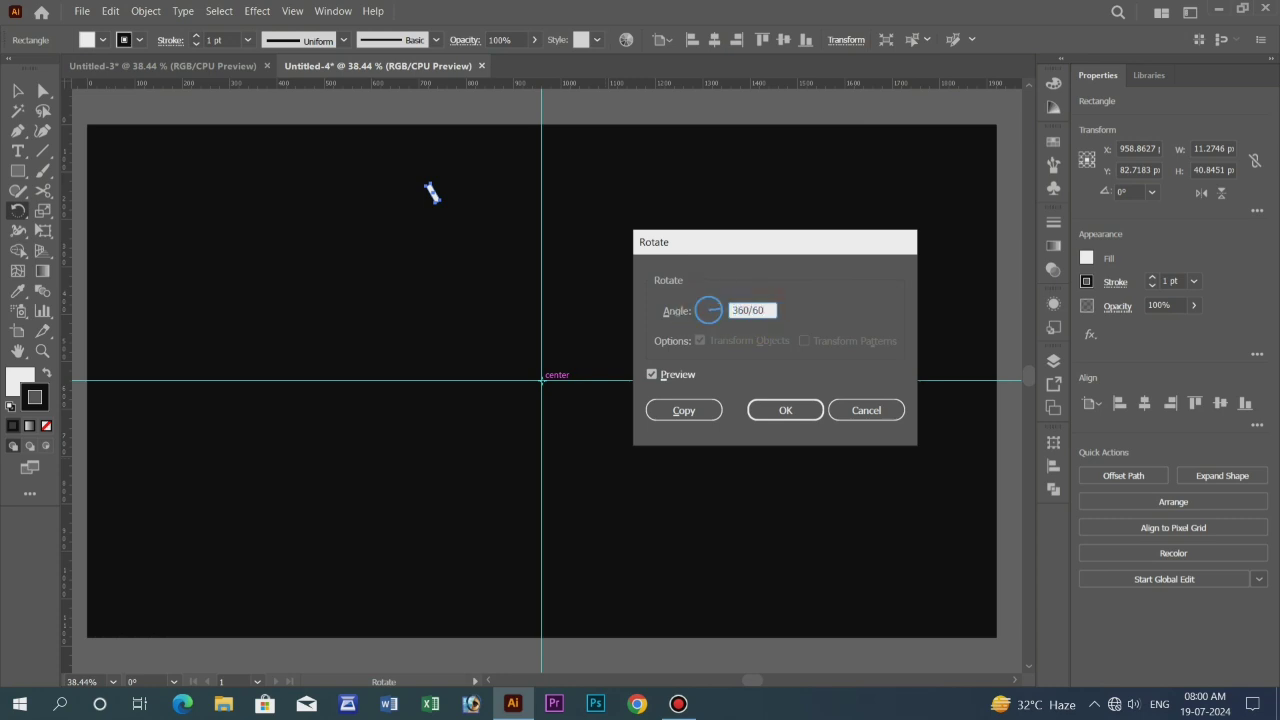
left_click(690, 411)
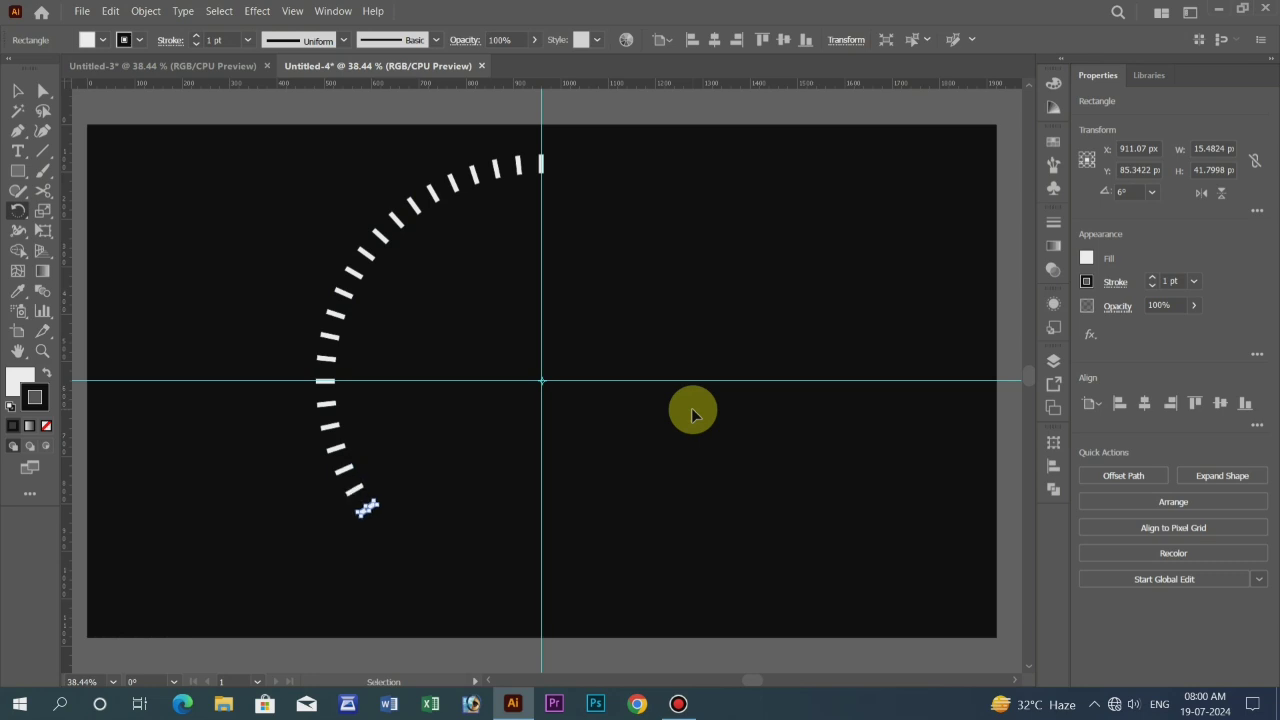
Step: Repeat the rotated copy until the ticks form a complete ring of 60 marks
key("ctrl+d")
key("ctrl+d")
key("ctrl+d")
key("ctrl+d")
key("ctrl+d")
key("ctrl+d")
key("ctrl+d")
key("ctrl+d")
key("ctrl+d")
key("ctrl+d")
key("ctrl+d")
key("ctrl+d")
key("ctrl+d")
key("ctrl+d")
key("ctrl+d")
key("ctrl+d")
key("ctrl+d")
key("ctrl+d")
key("ctrl+d")
key("ctrl+d")
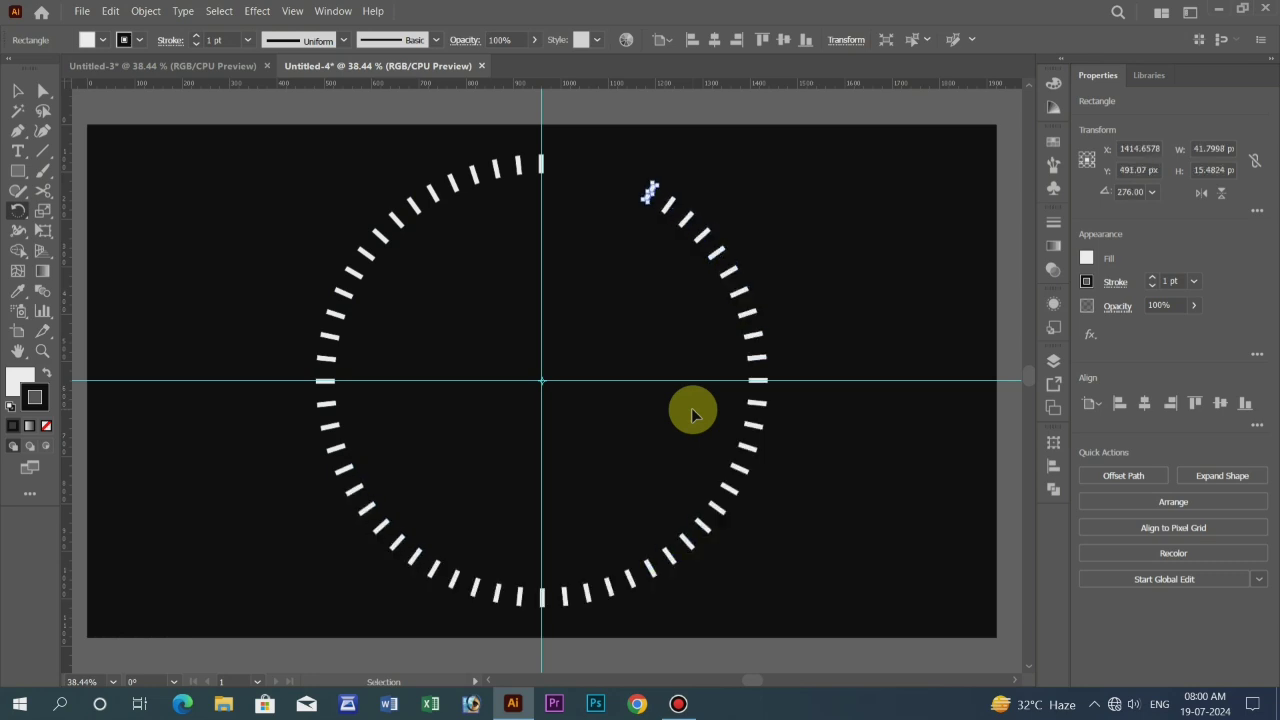
key("ctrl+d")
key("ctrl+d")
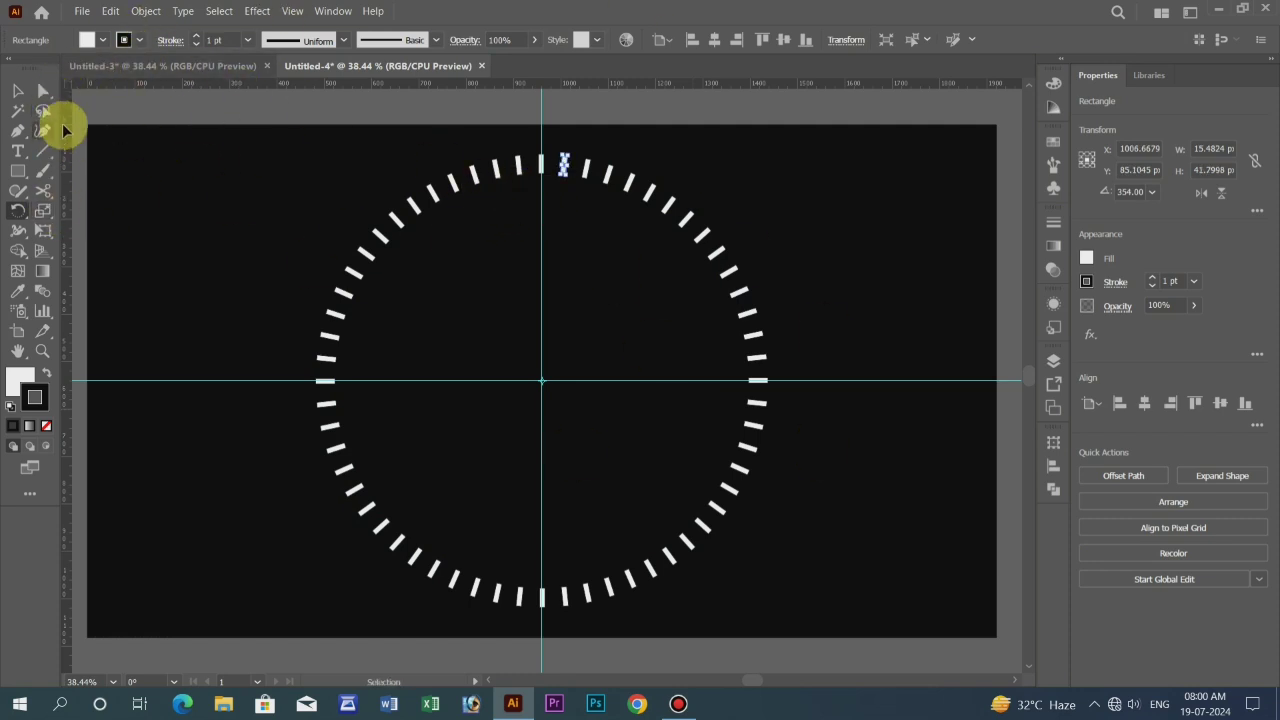
Step: Copy the white tick at the twelve o'clock position and paste a duplicate of it onto the artboard
left_click(17, 93)
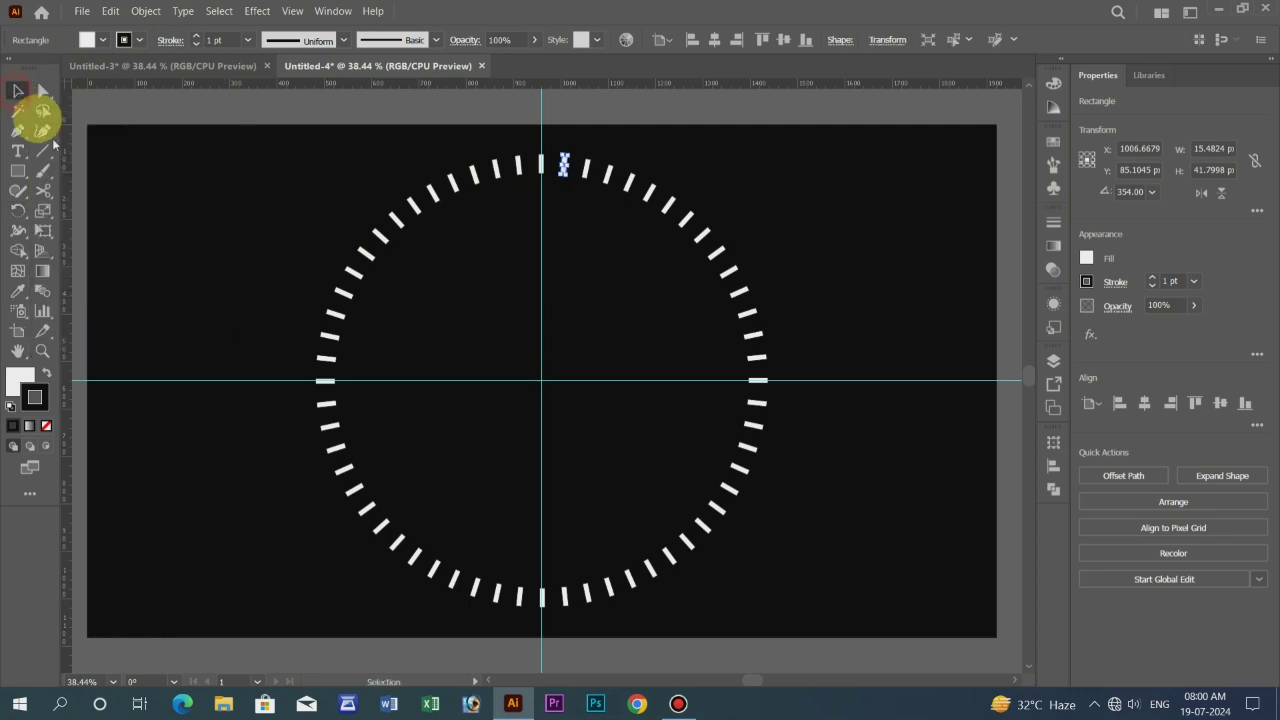
left_click(541, 168)
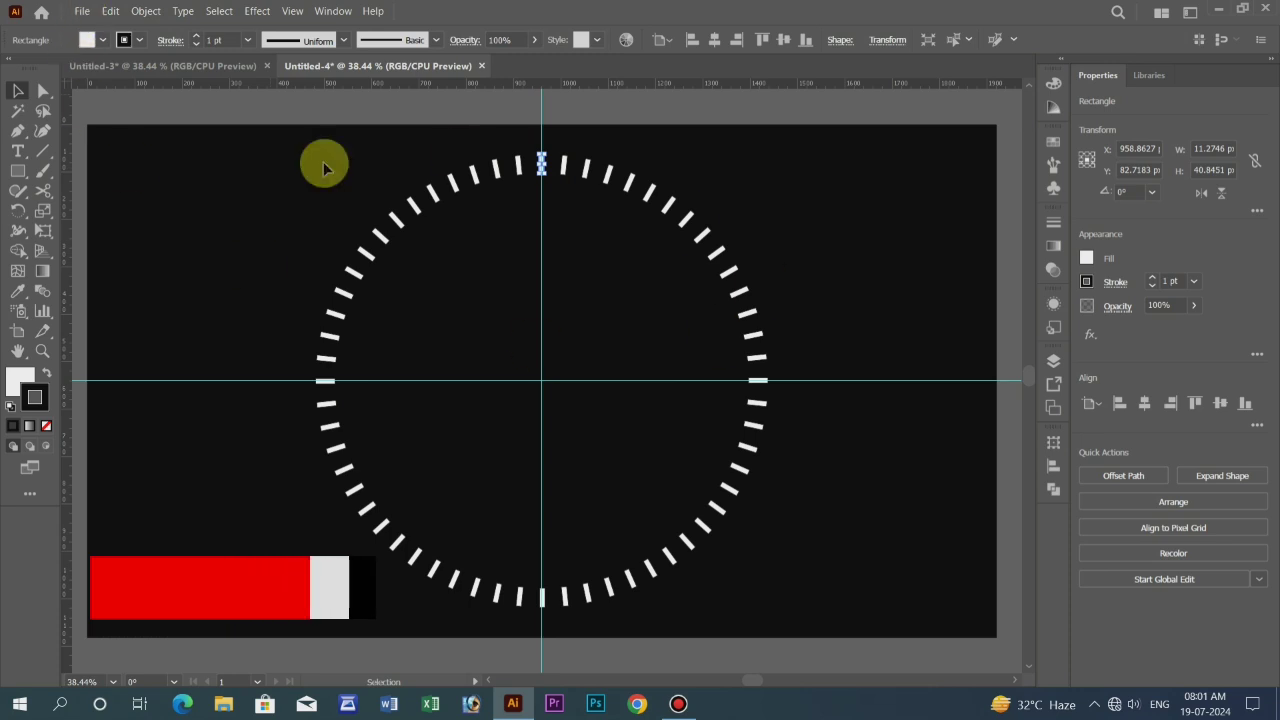
left_click(106, 14)
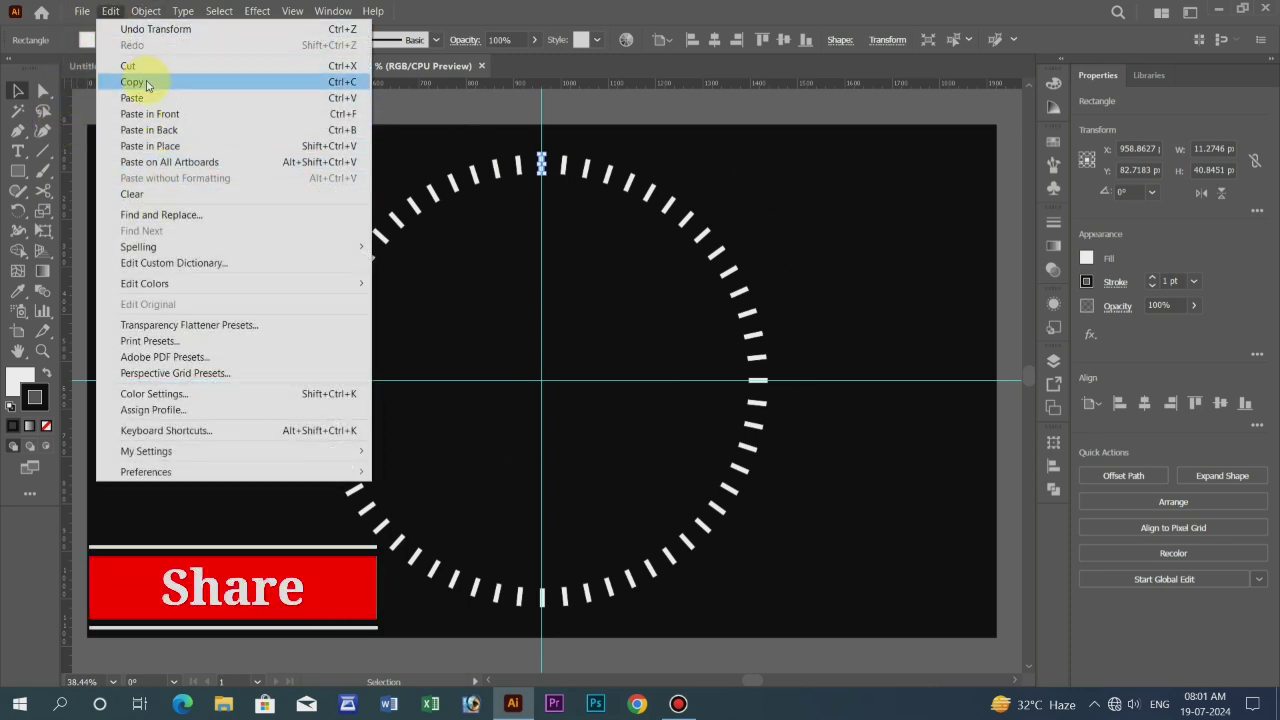
left_click(147, 82)
left_click(110, 11)
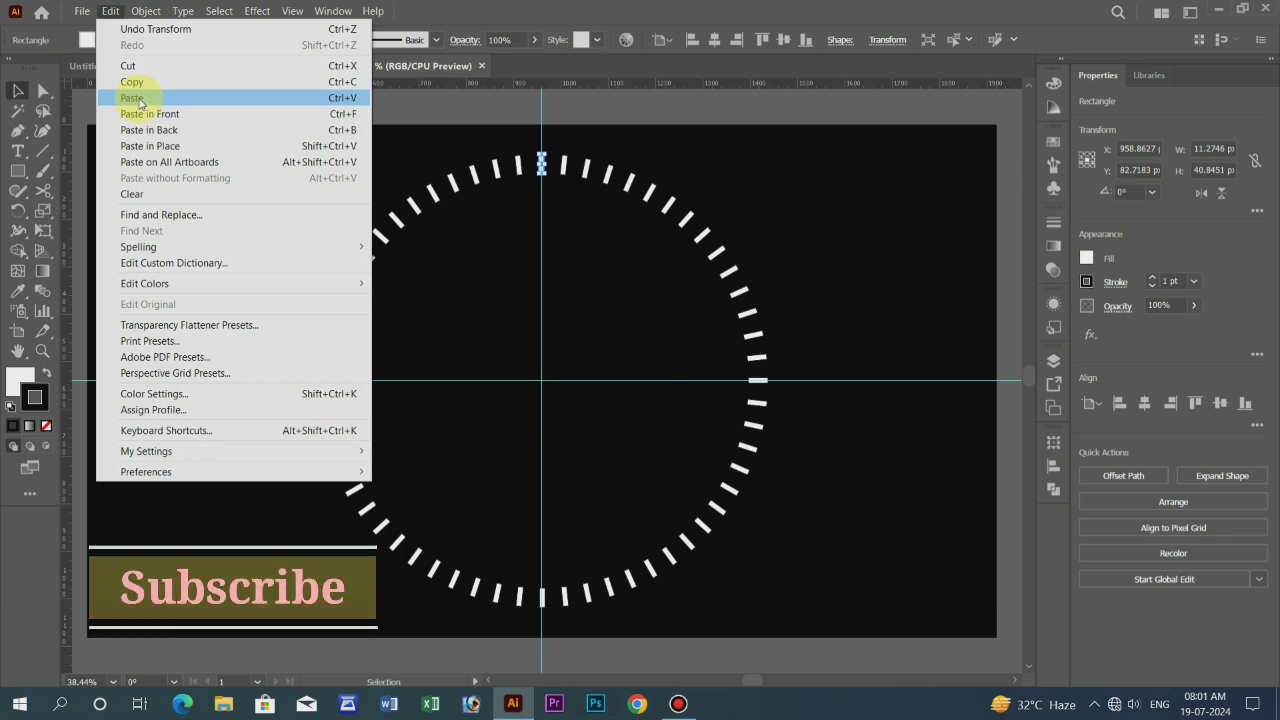
left_click(135, 98)
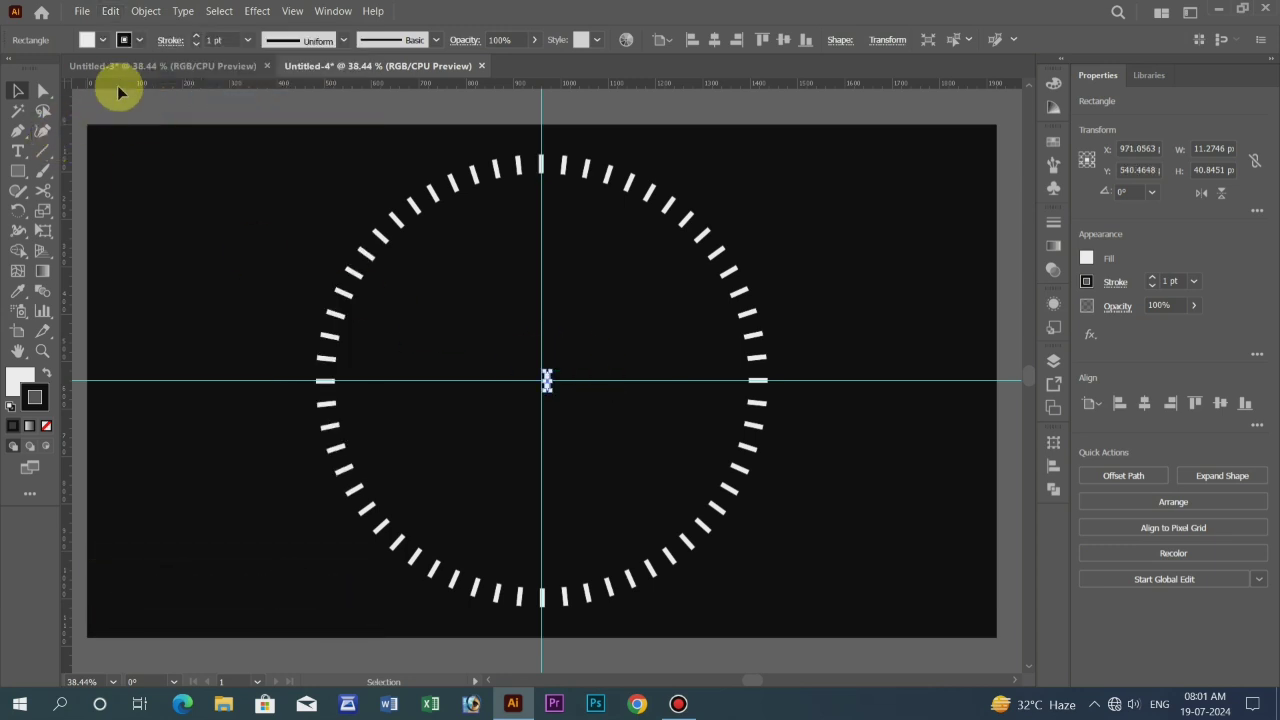
Step: Fill the pasted tick with red and move it onto the vertical guide, overlapping the lower part of the twelve o'clock tick
left_click(106, 42)
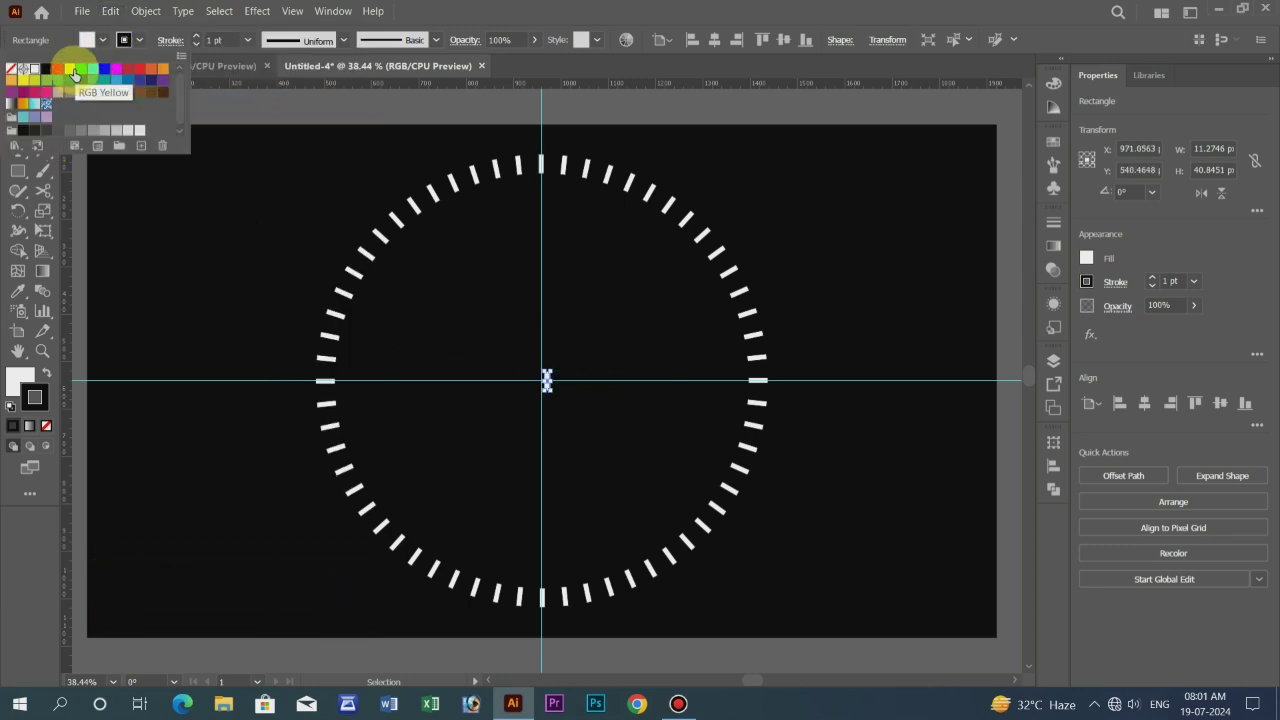
left_click(59, 75)
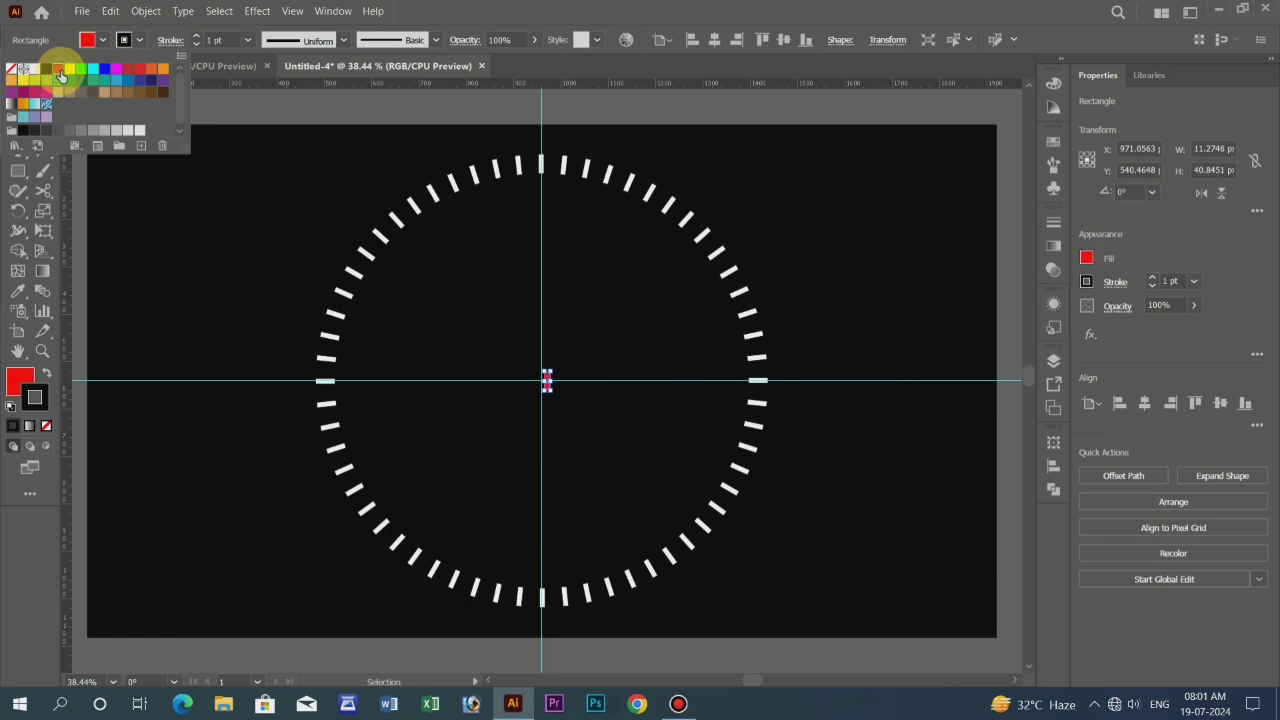
left_click(547, 384)
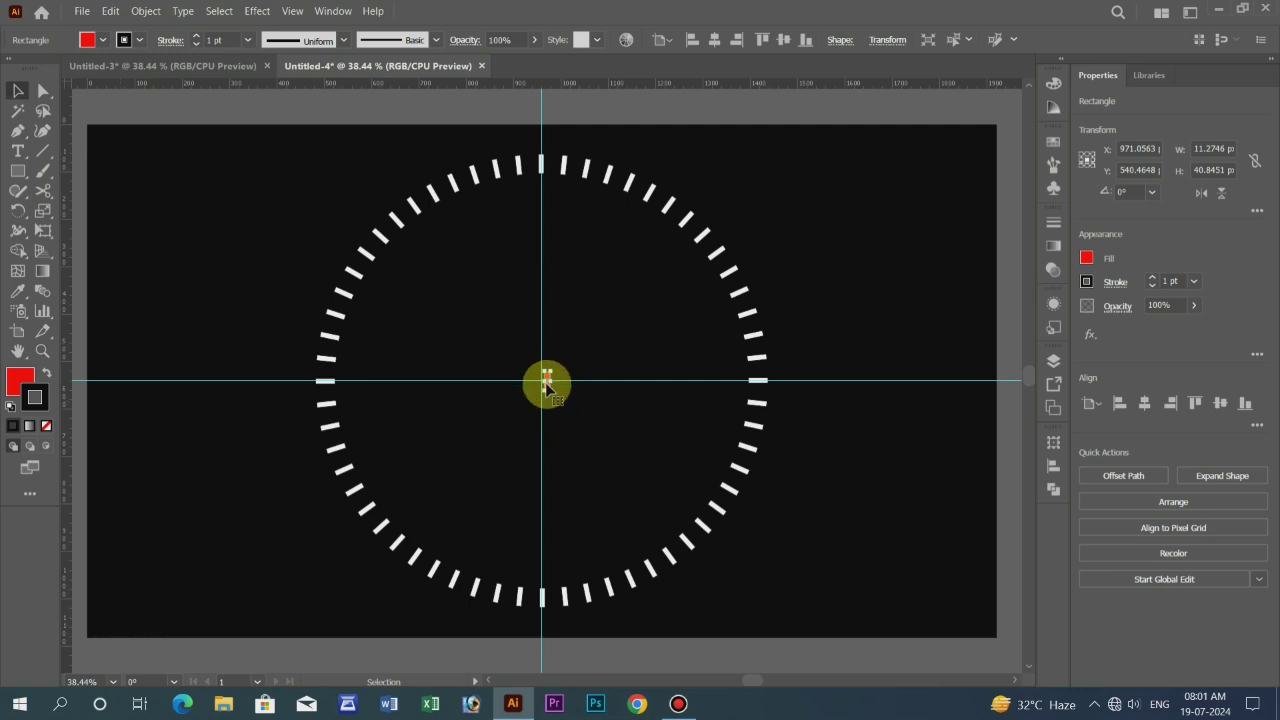
left_click_drag(547, 386, 542, 178)
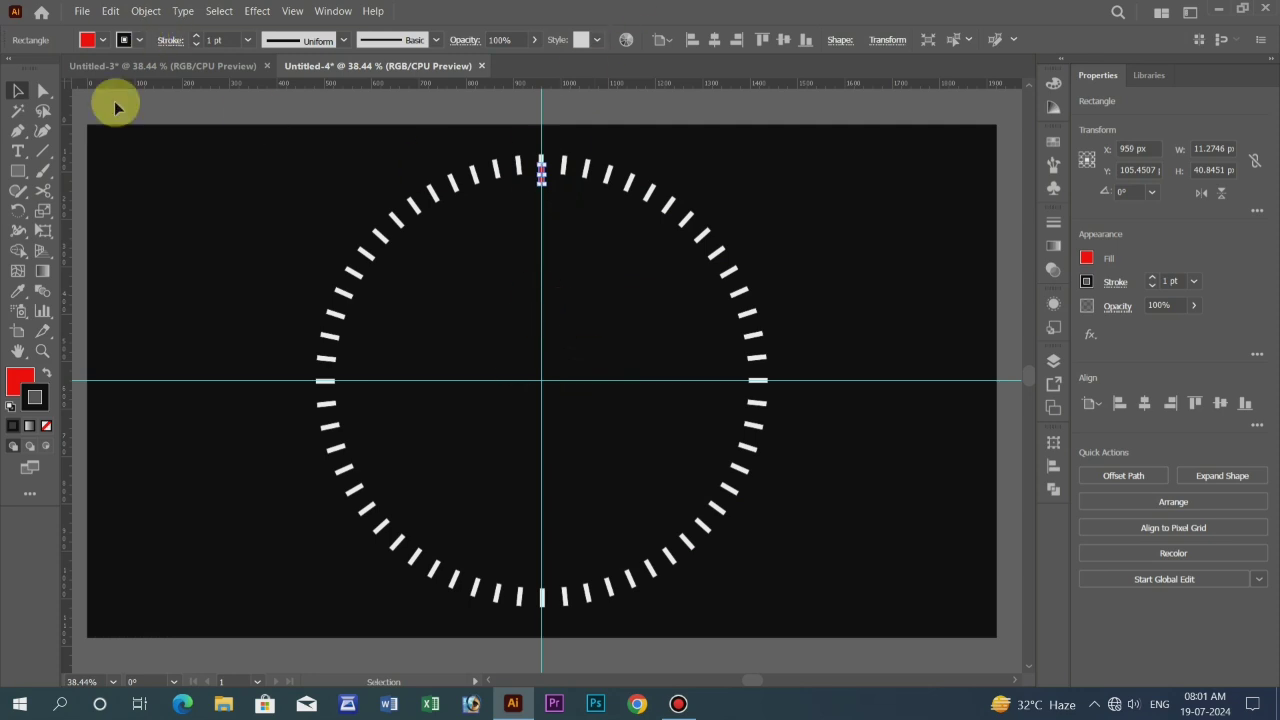
Step: Make a rotated copy of the red mark around the guides' intersection at 360/12 and repeat it until twelve marks form a ring
left_click(19, 212)
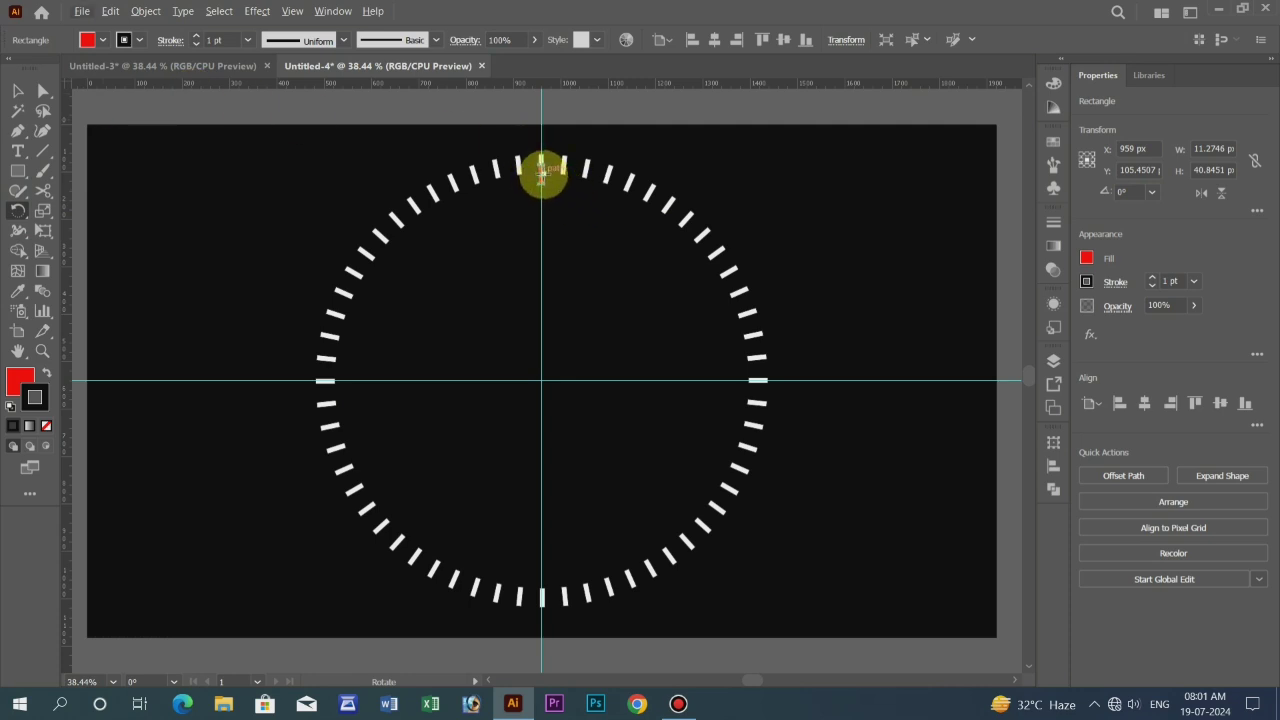
left_click(543, 377, "alt")
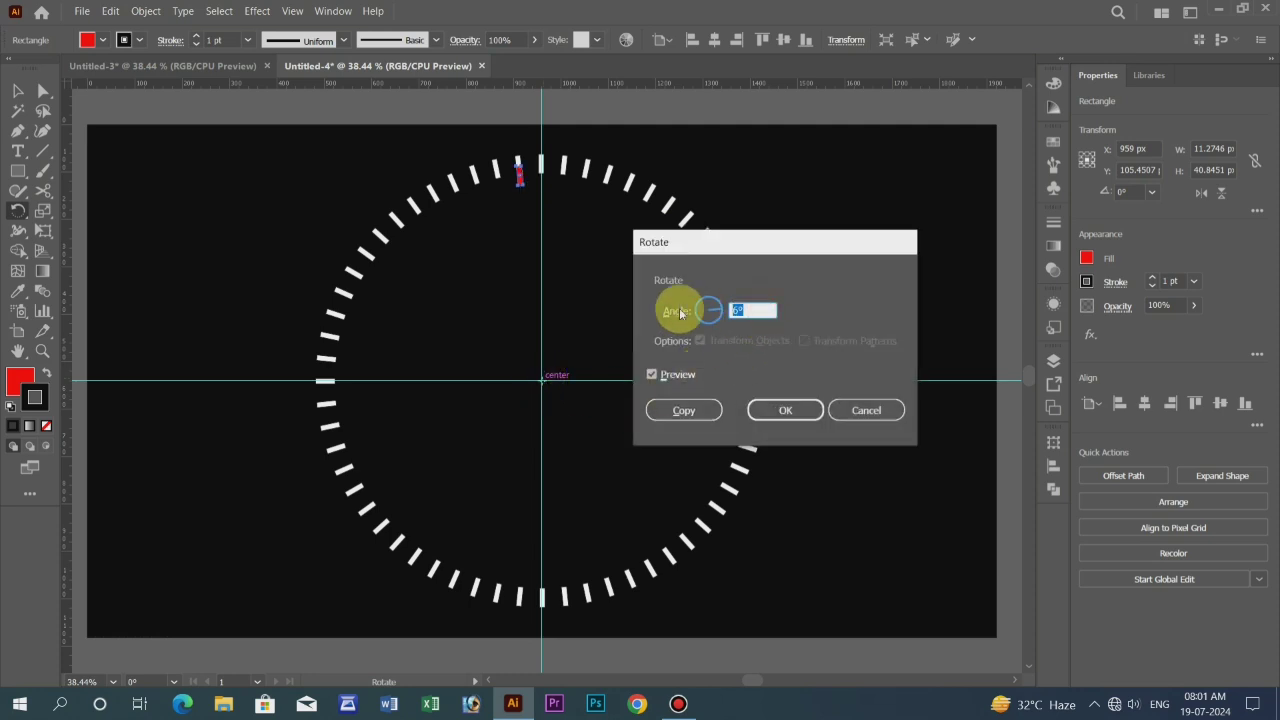
type("360/12")
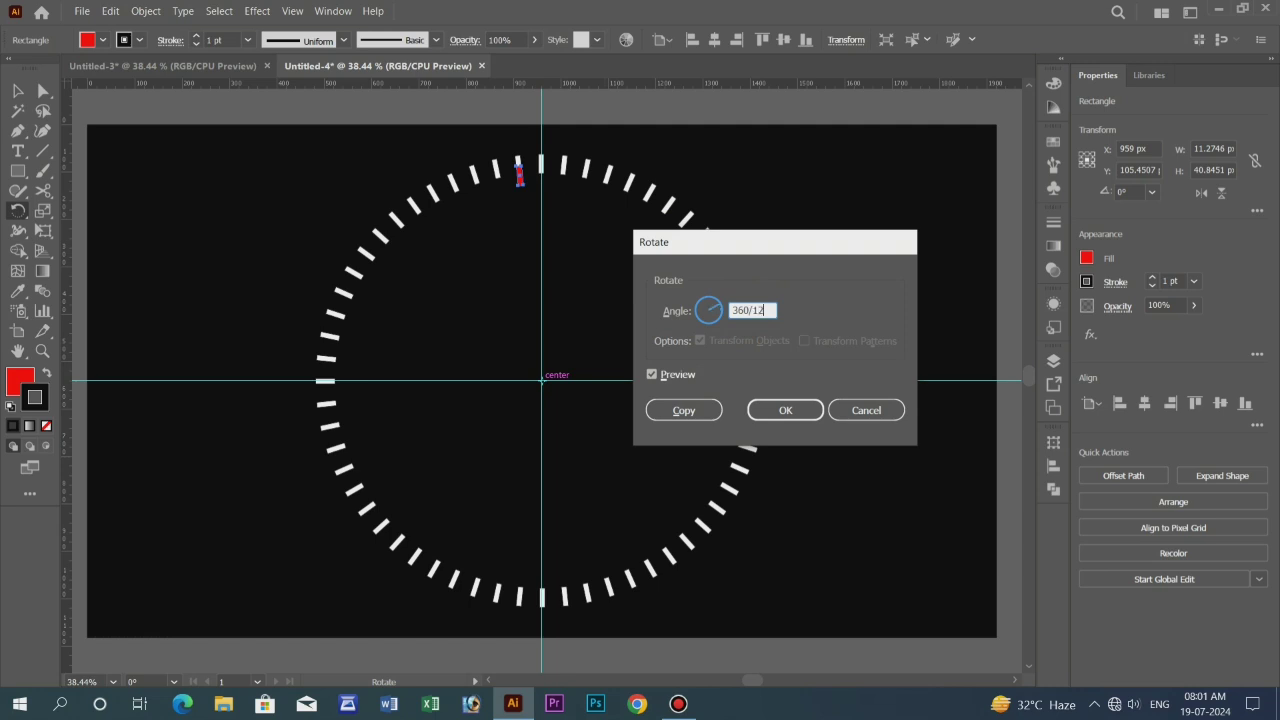
left_click(686, 410)
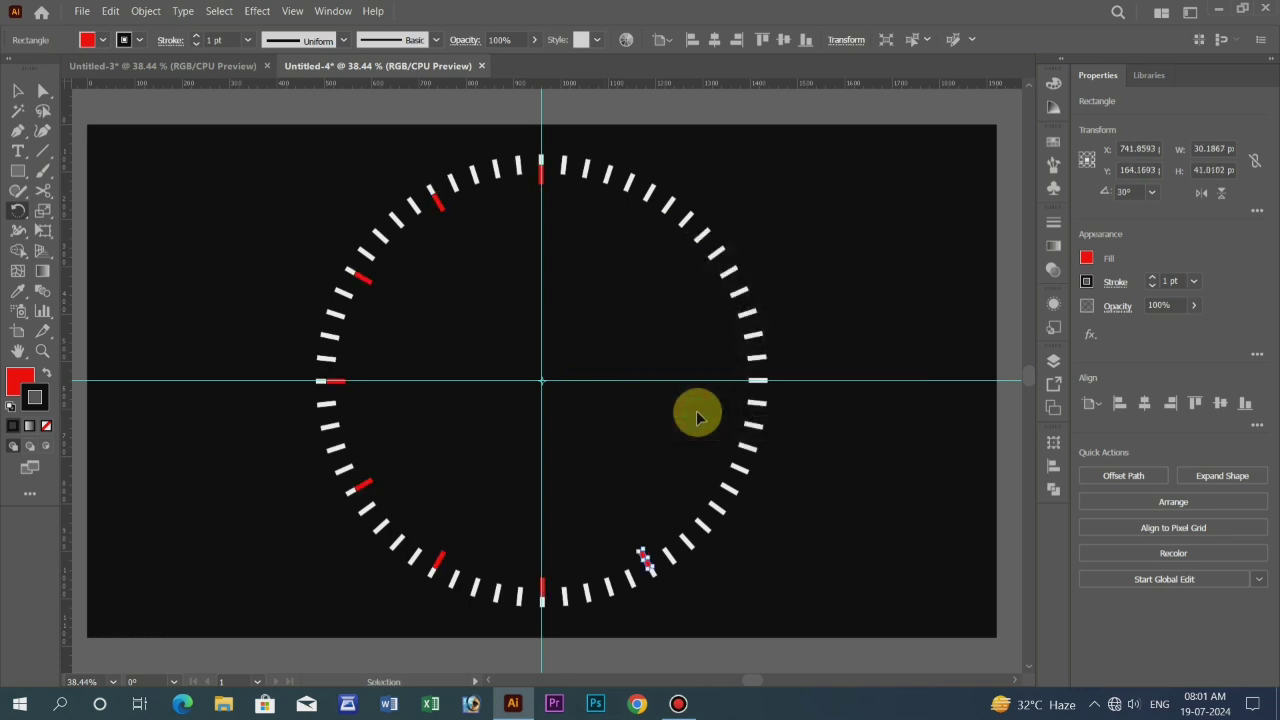
key("ctrl+d")
key("ctrl+d")
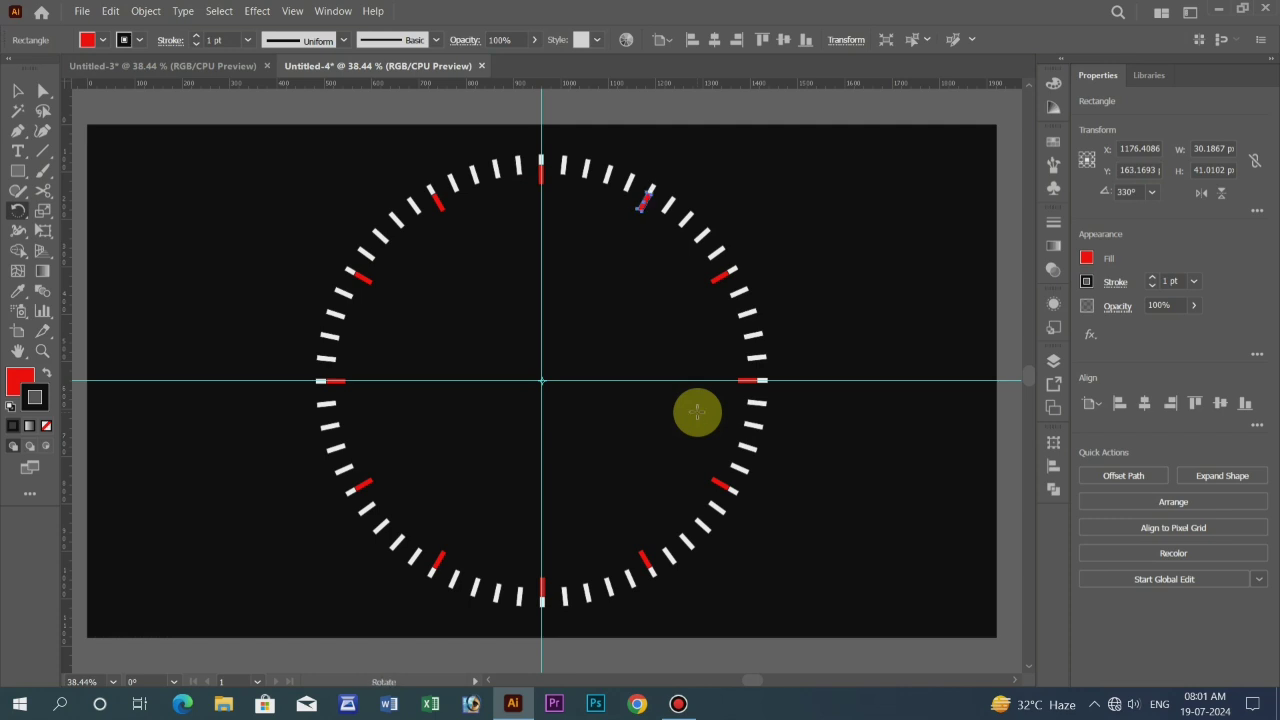
Step: Add the white text "12" inside the tick ring near the twelve o'clock mark and set its size to 32 pt
left_click(18, 151)
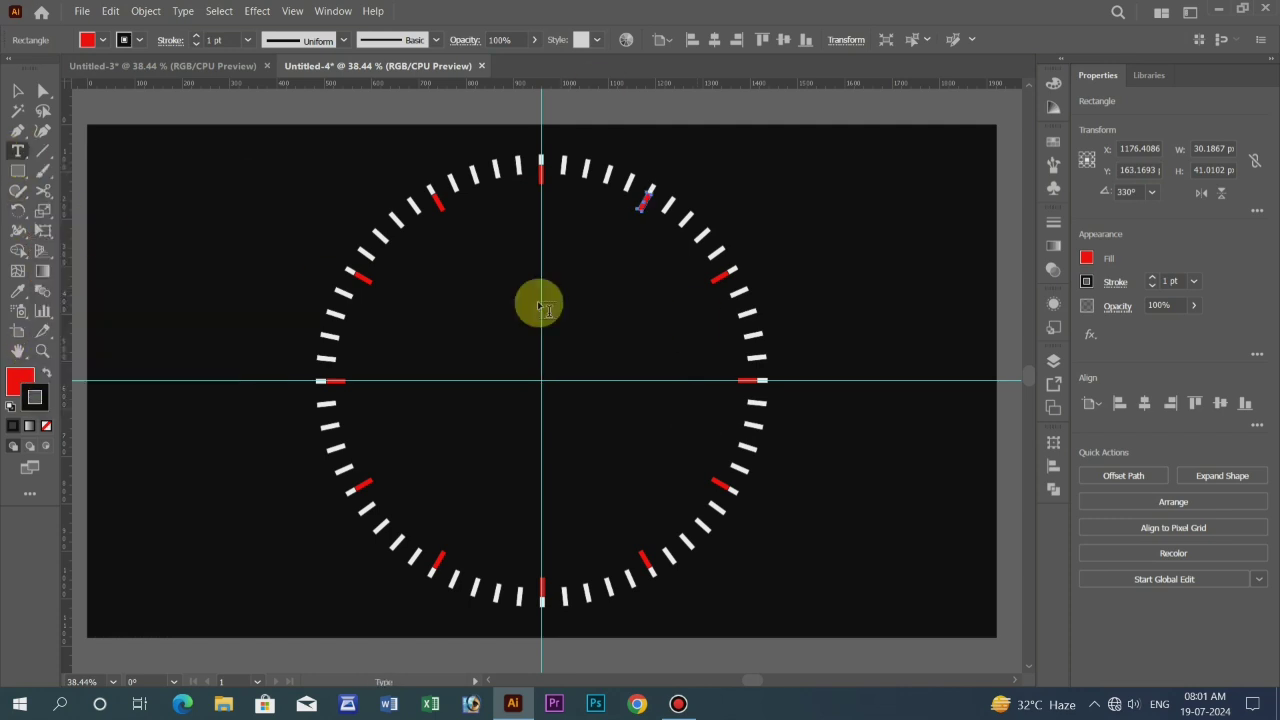
left_click(486, 212)
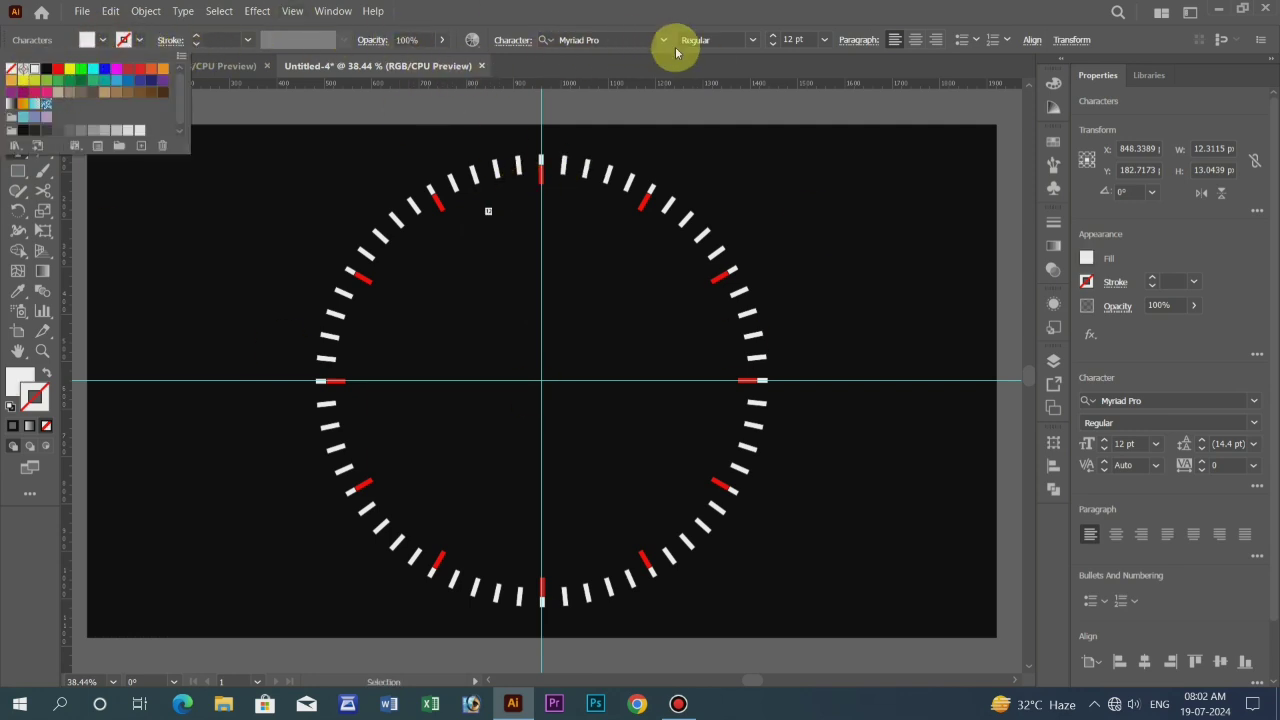
left_click(755, 40)
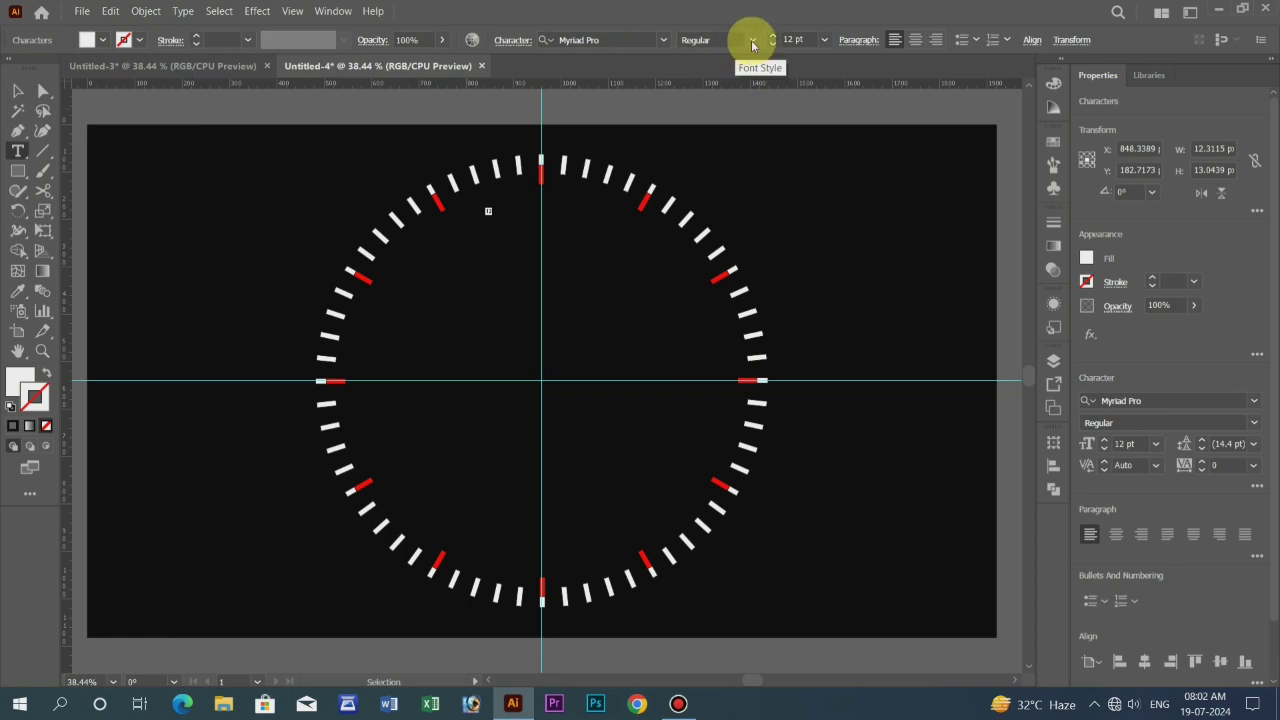
left_click(752, 40)
left_click(752, 44)
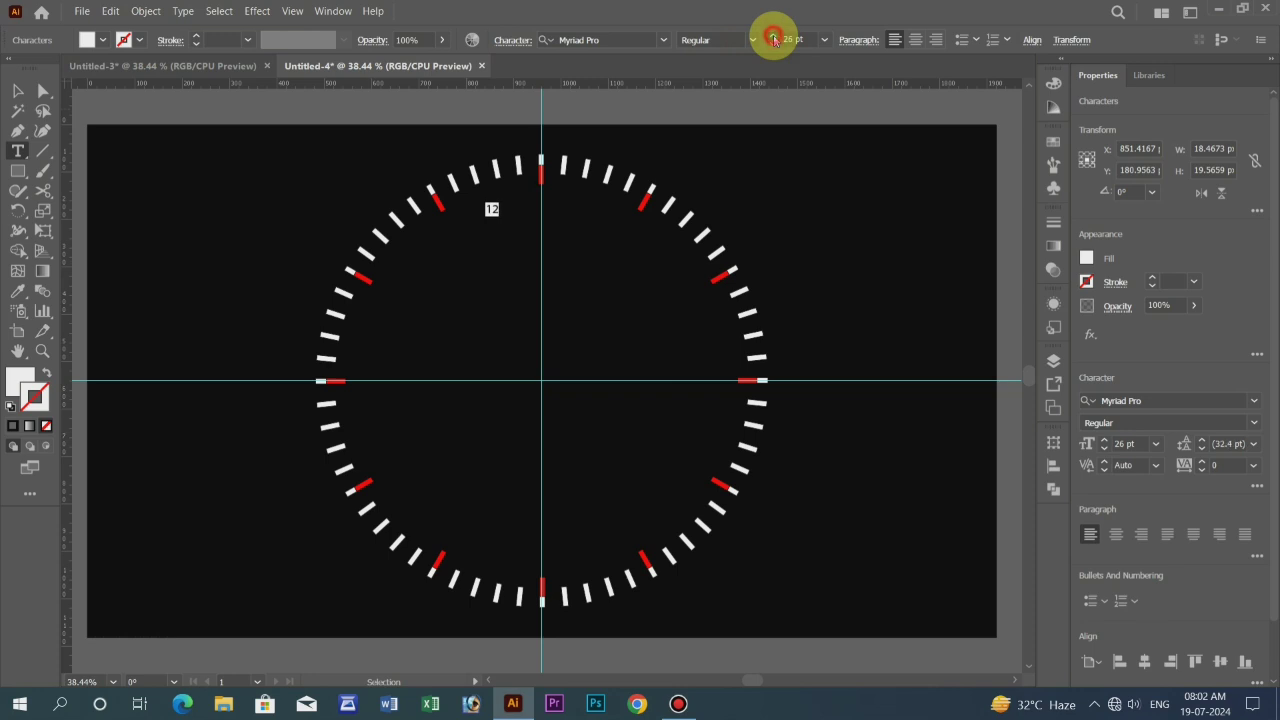
Step: Set the "12" in Arial Bold and center it on the vertical guide just below the twelve o'clock red mark
left_click(663, 40)
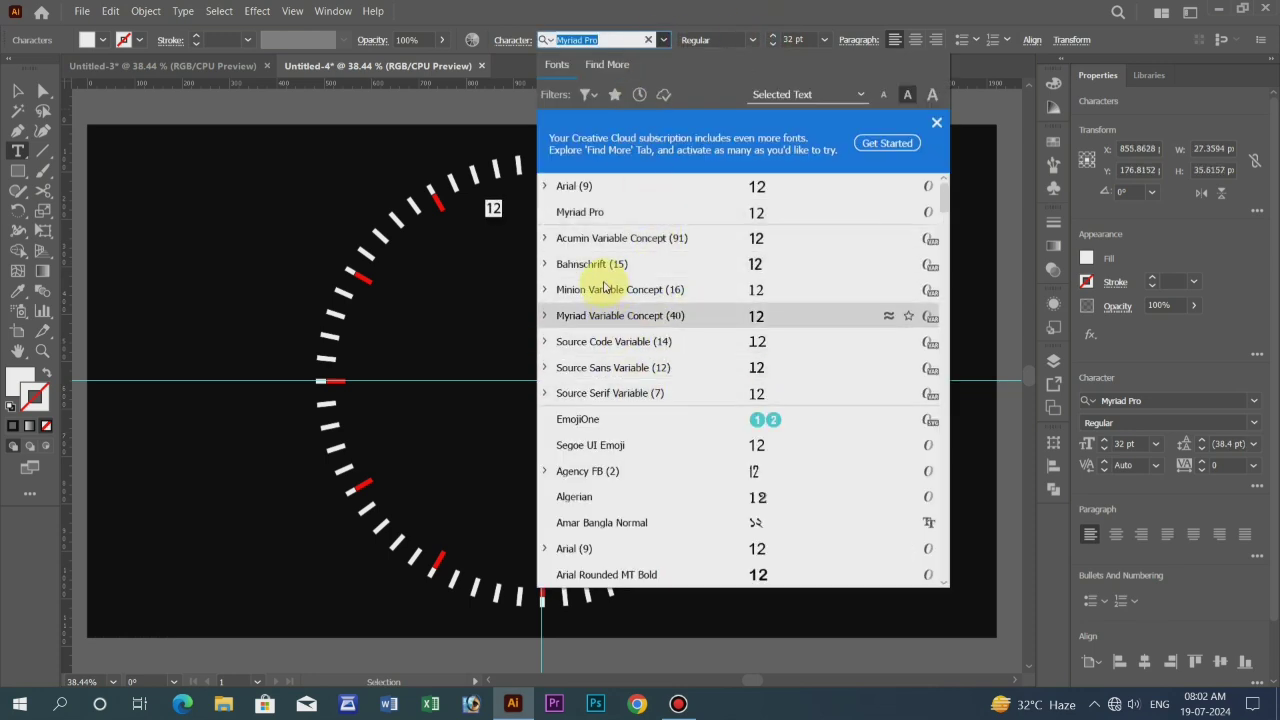
left_click(585, 548)
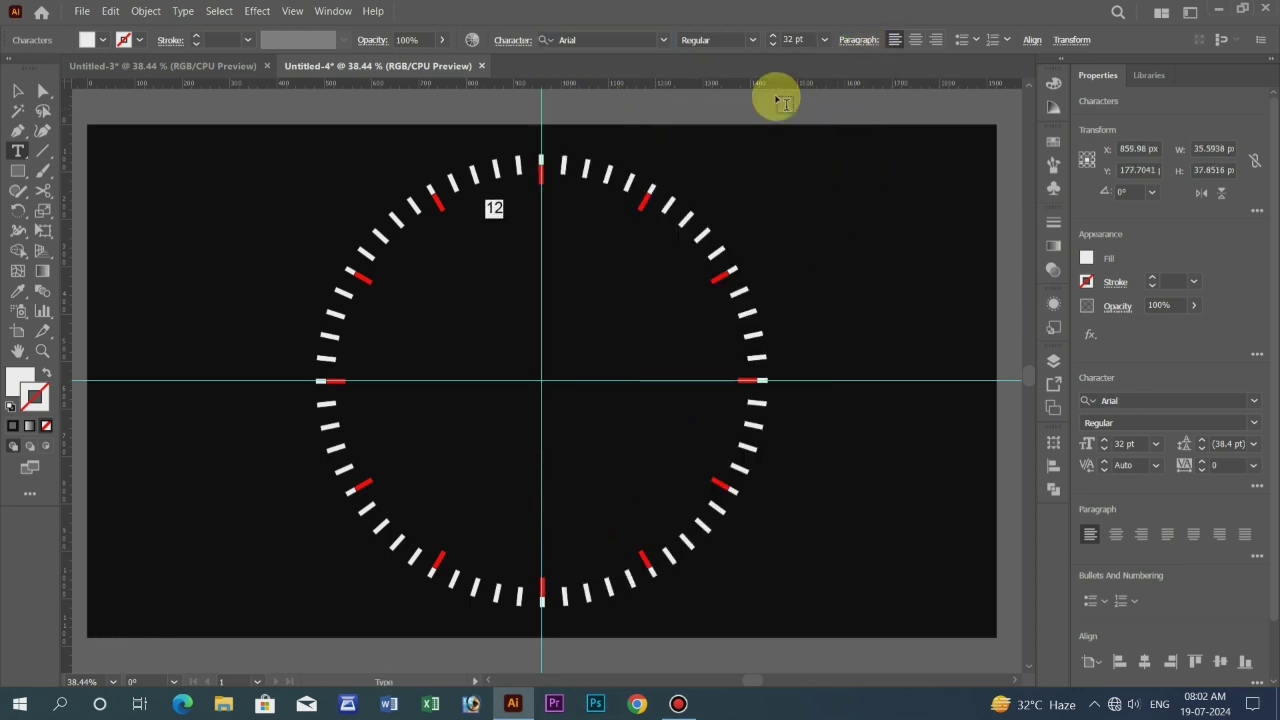
left_click(752, 40)
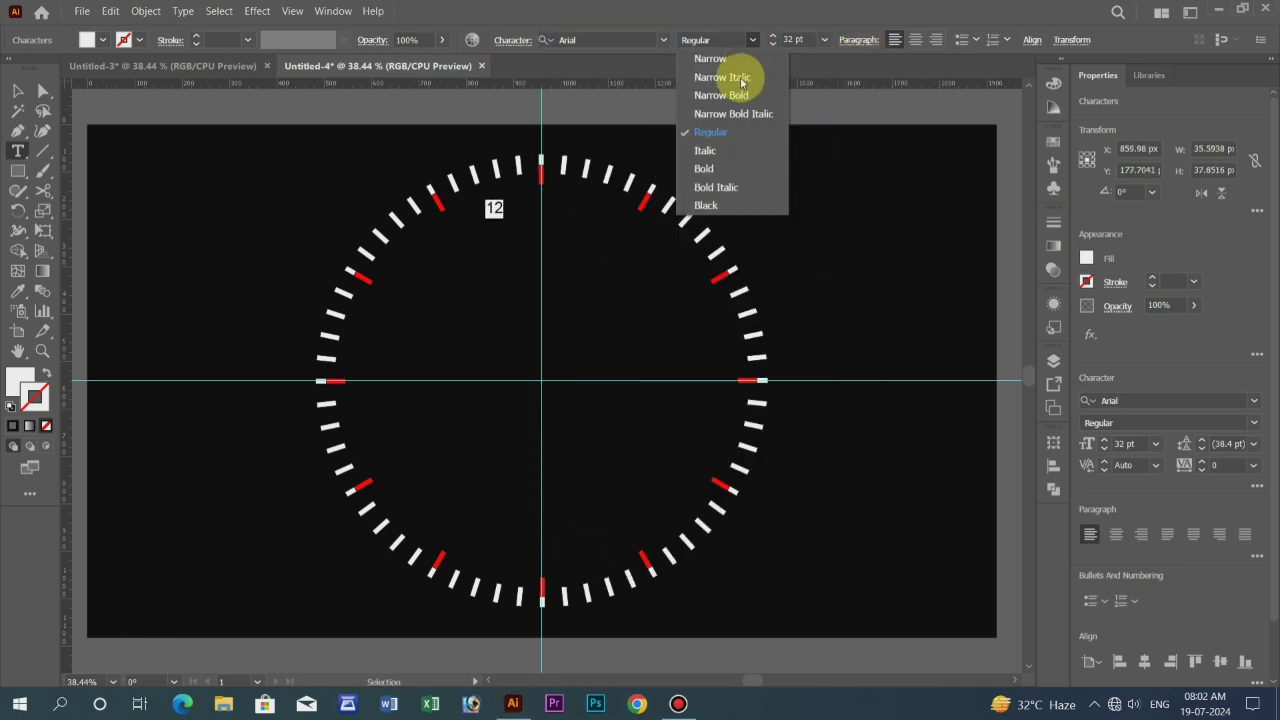
left_click(705, 168)
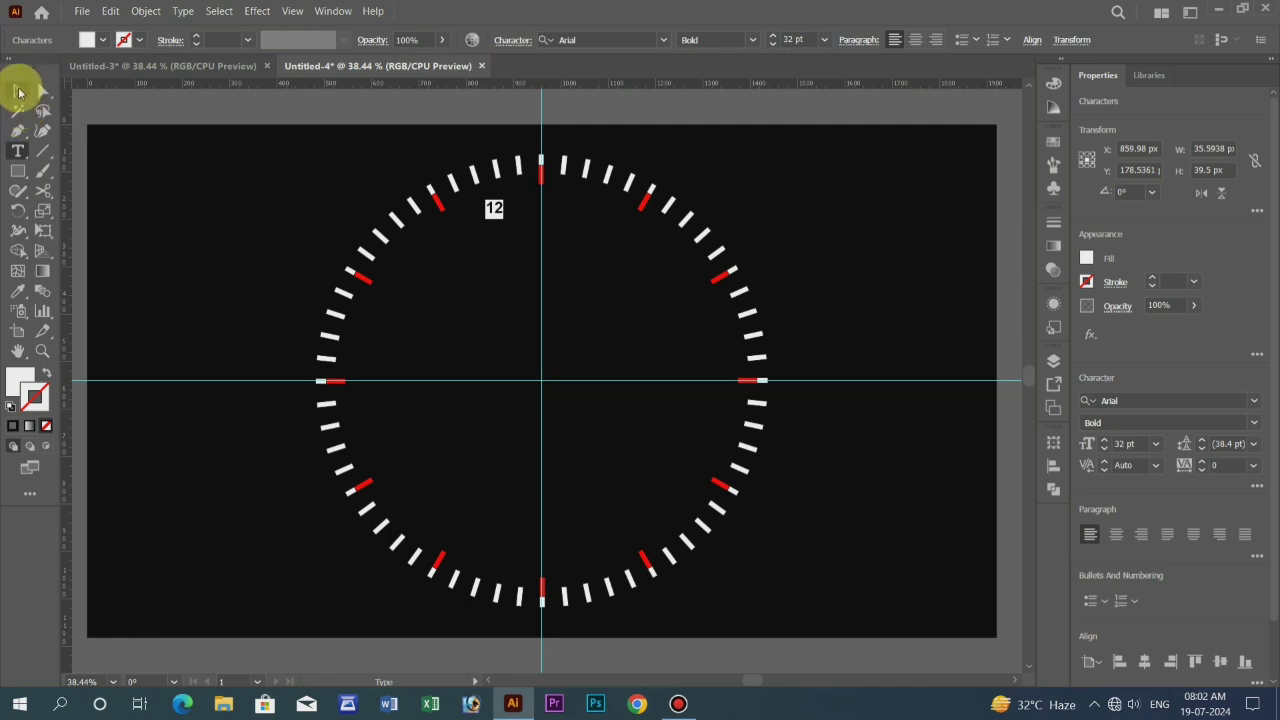
left_click(18, 95)
left_click_drag(497, 213, 540, 198)
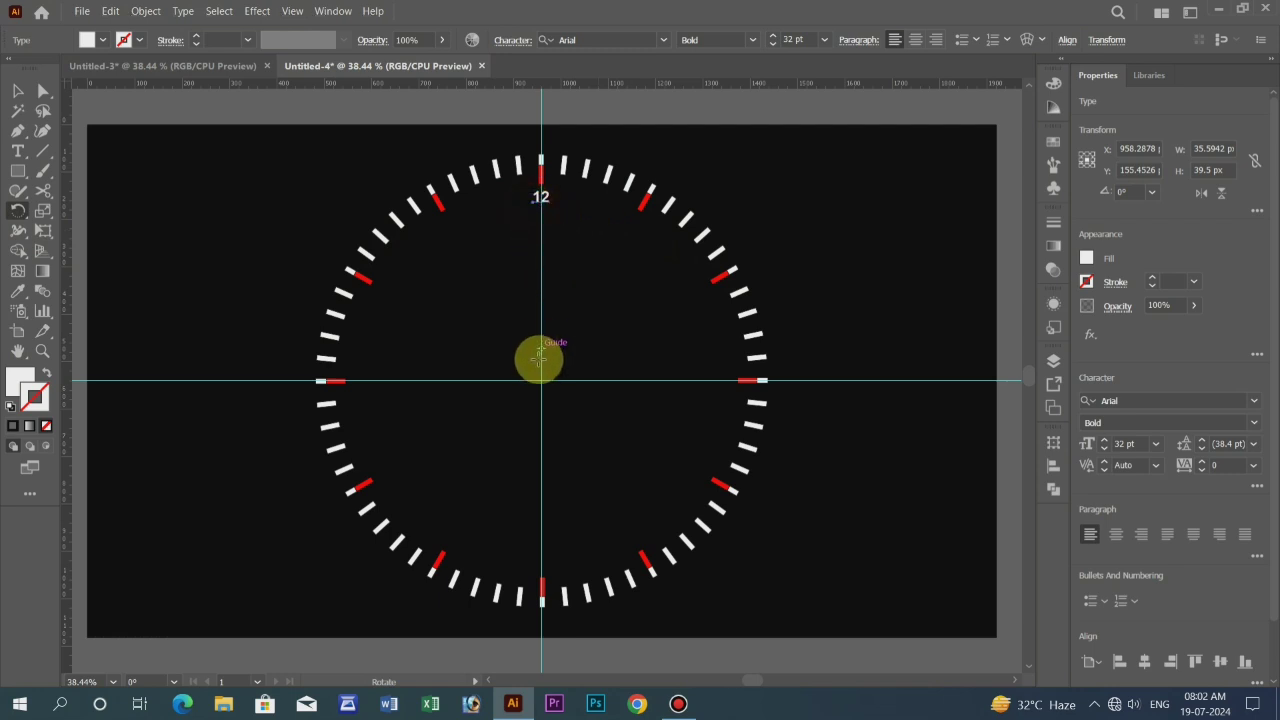
Step: Make a rotated copy of the "12" around the guides' intersection at 360/12, repeating it until every red mark has a numeral
left_click(542, 383, "alt")
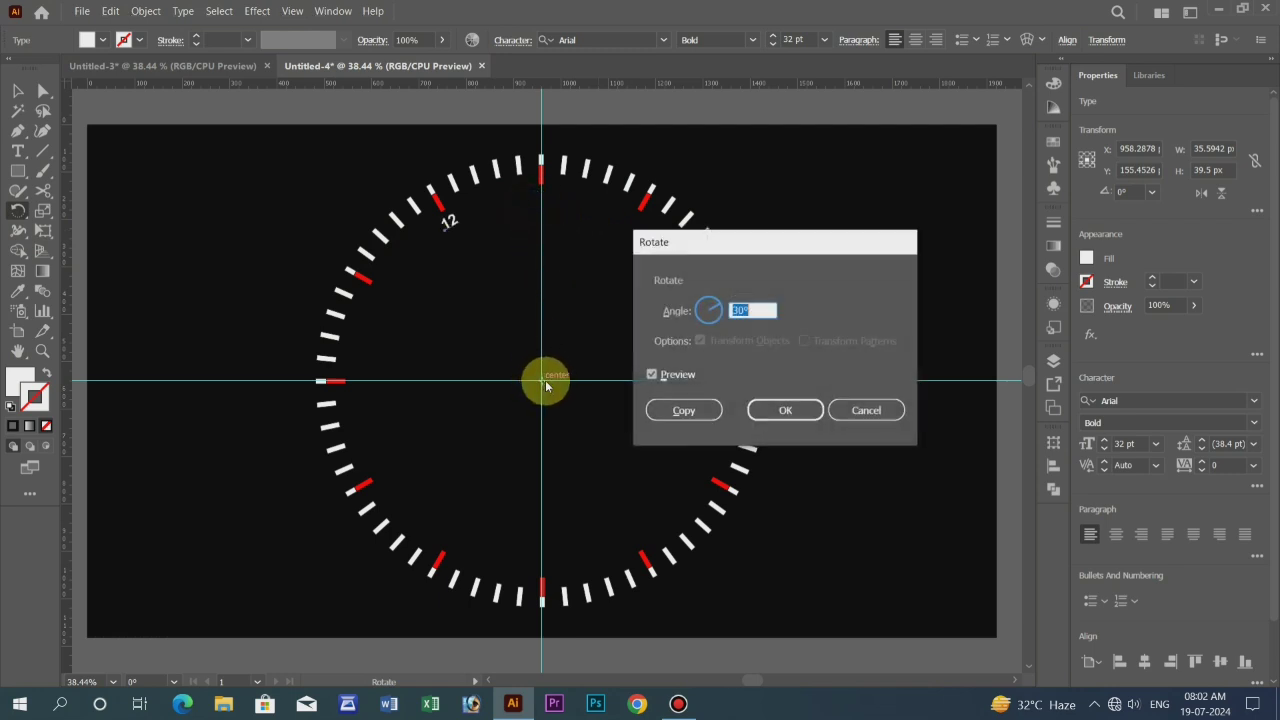
left_click_drag(760, 311, 695, 309)
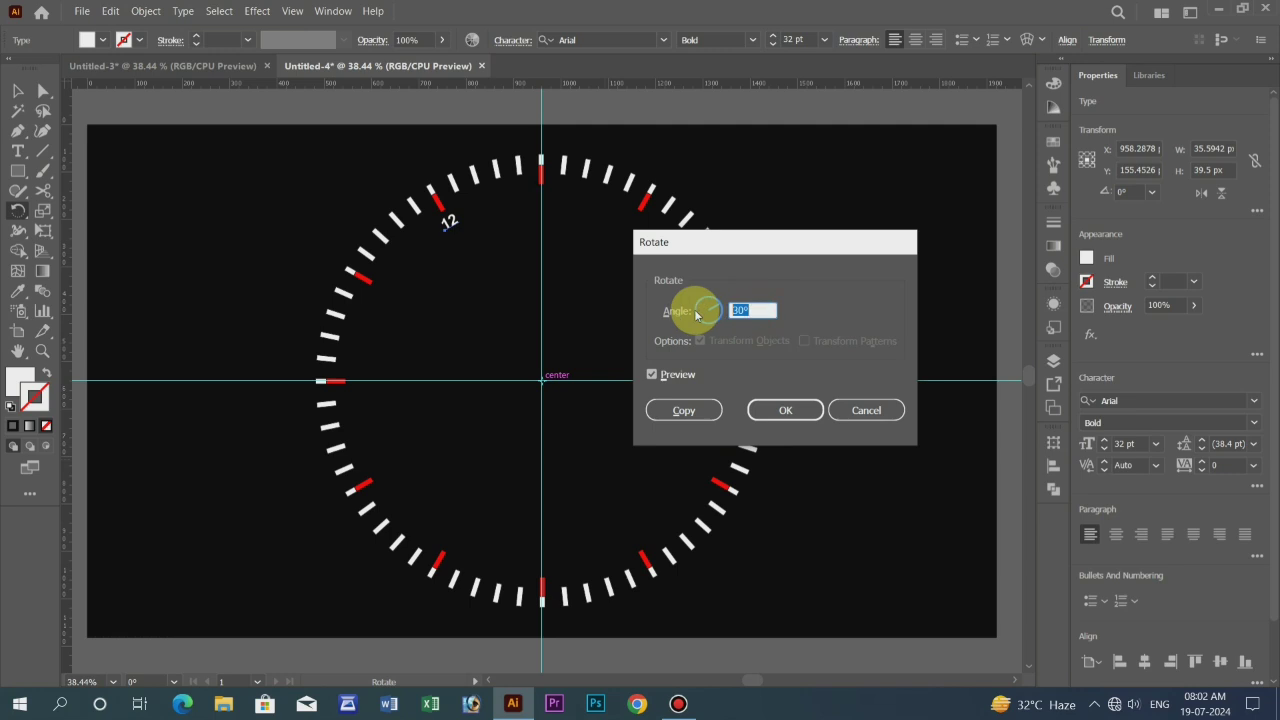
type("3")
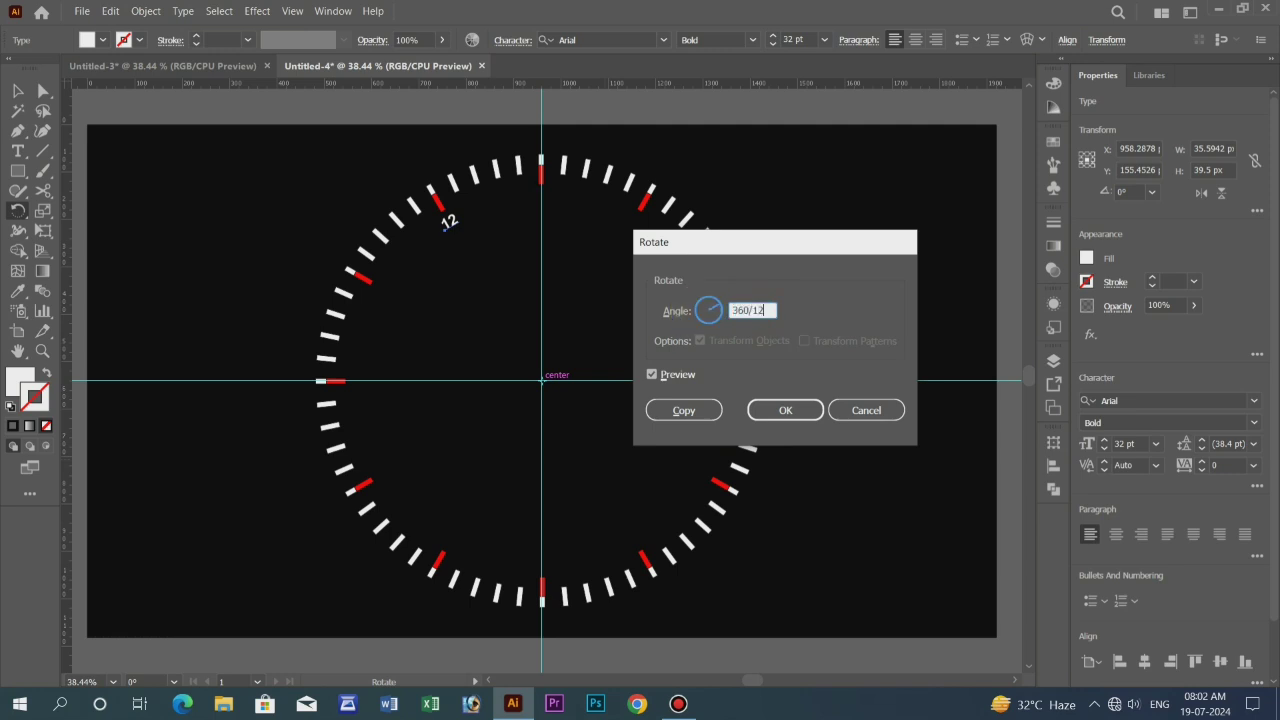
type("60/12")
left_click(684, 410)
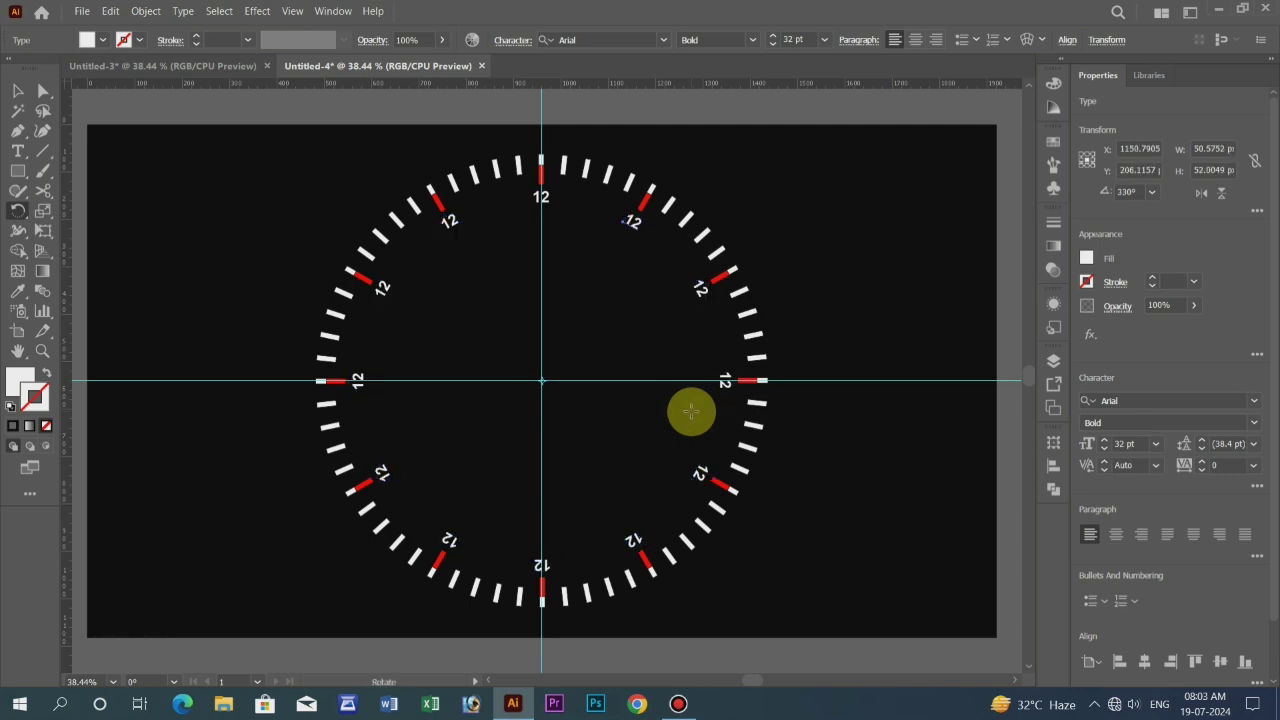
Step: Set the rotation of every tilted numeral around the dial to 0° so they all stand upright
left_click(19, 91)
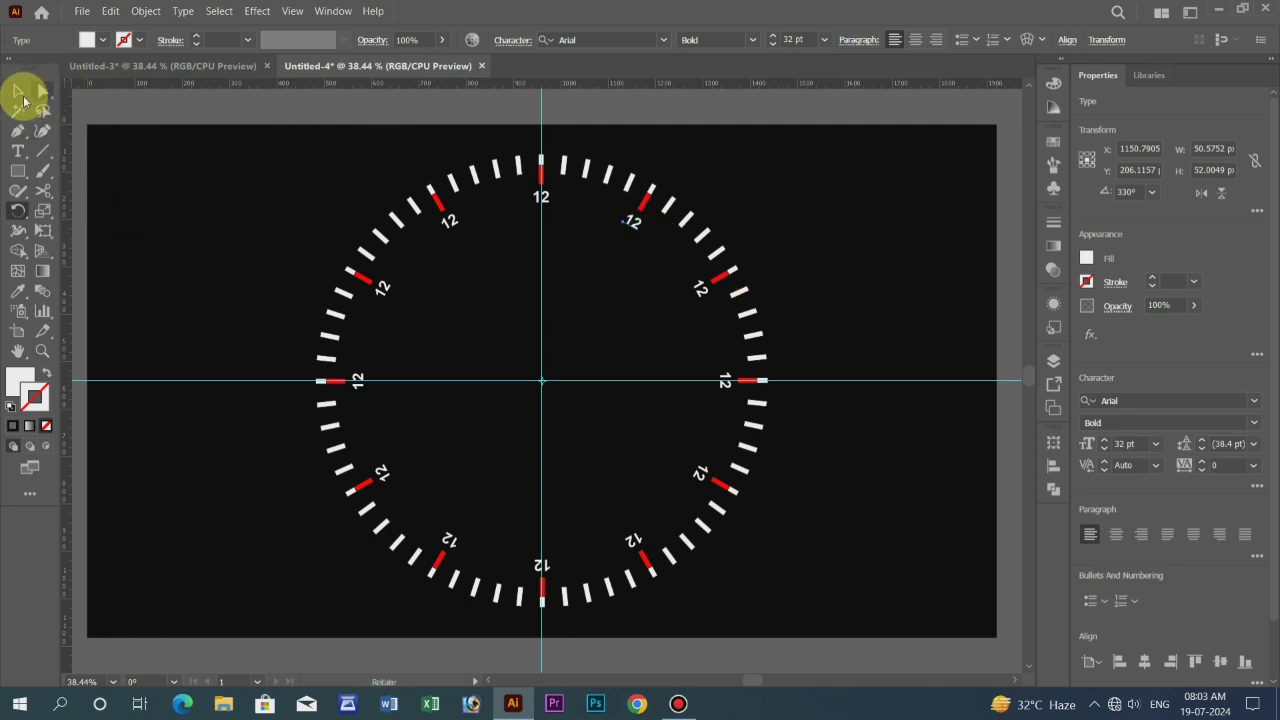
left_click(22, 96)
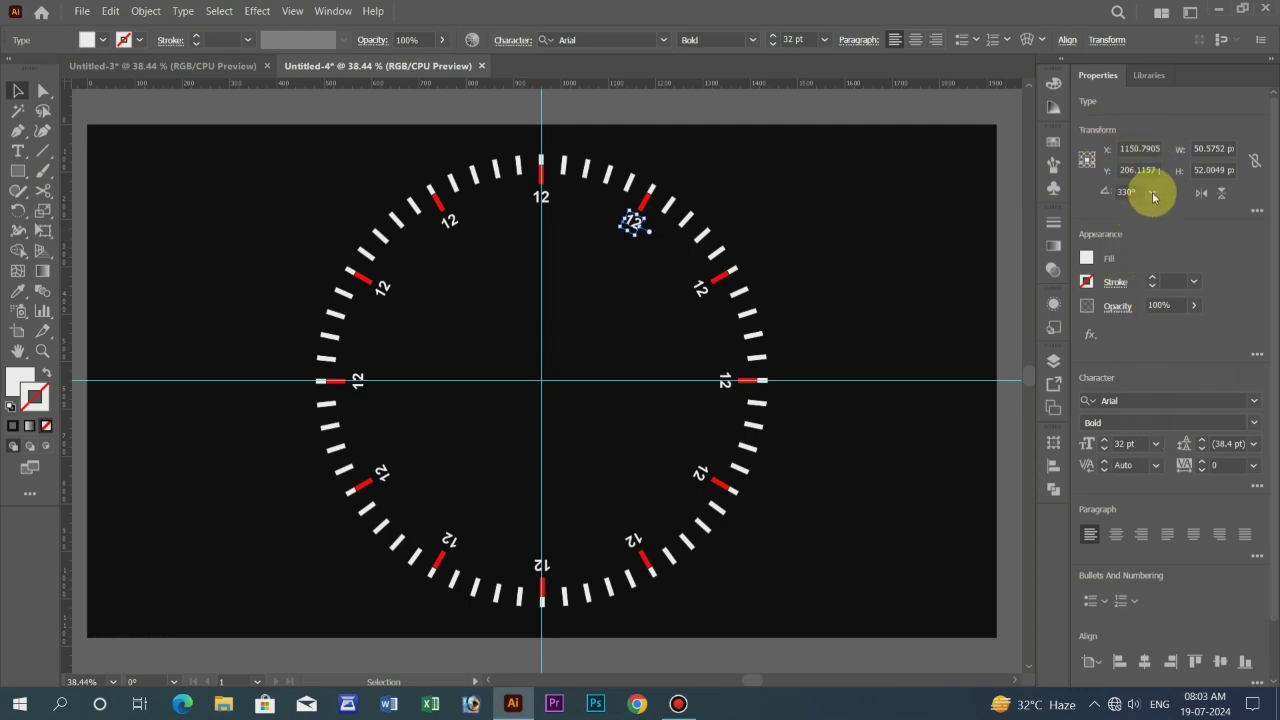
left_click(1153, 194)
left_click(1163, 208)
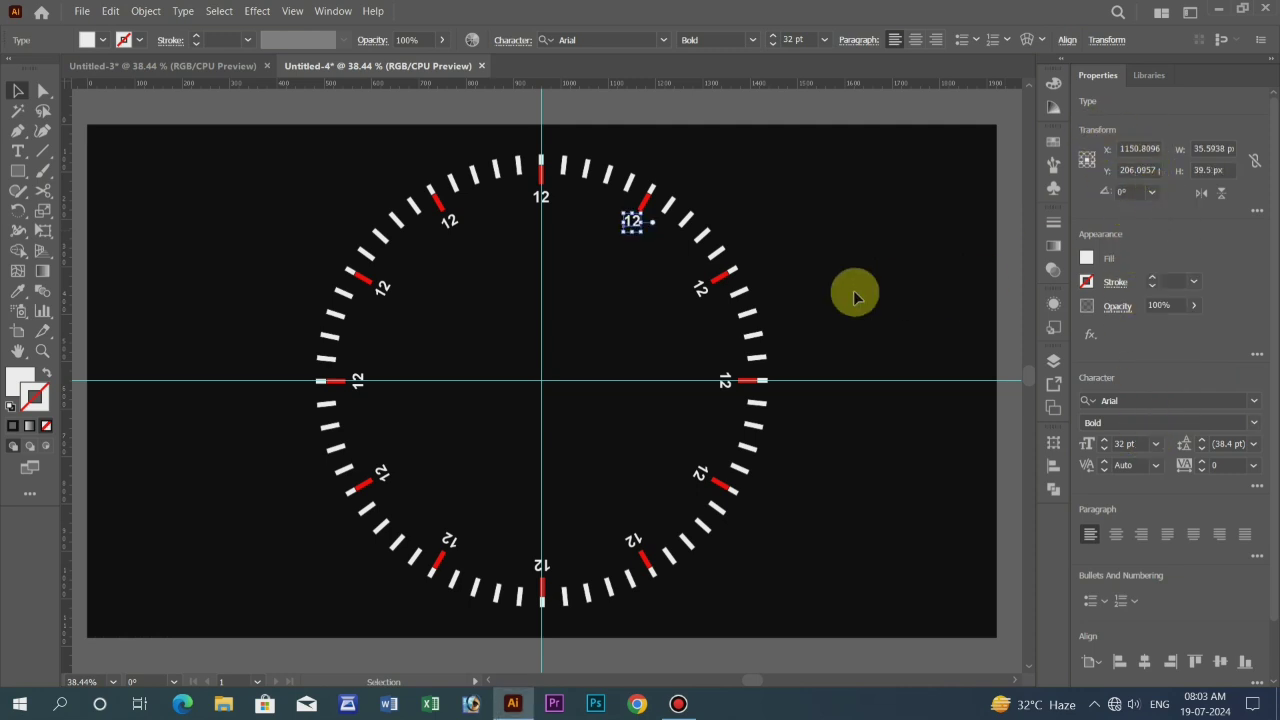
left_click(710, 292)
left_click(1152, 192)
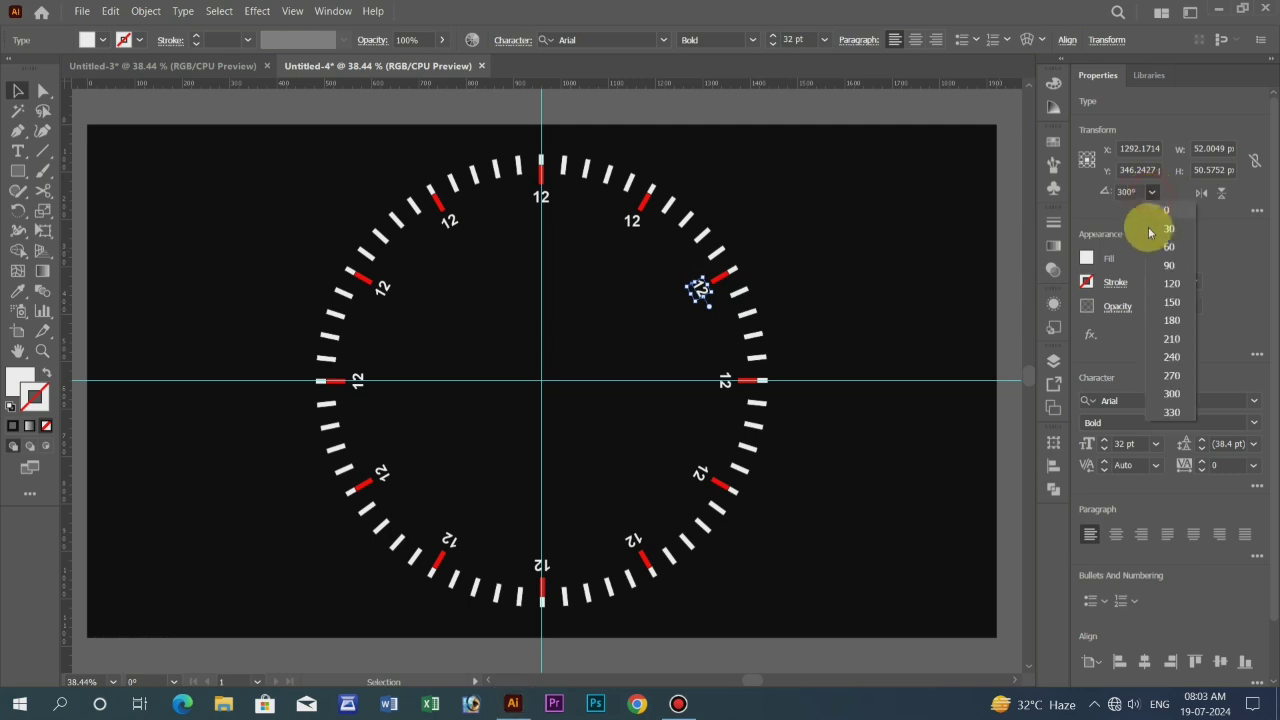
left_click(1168, 211)
left_click(447, 221)
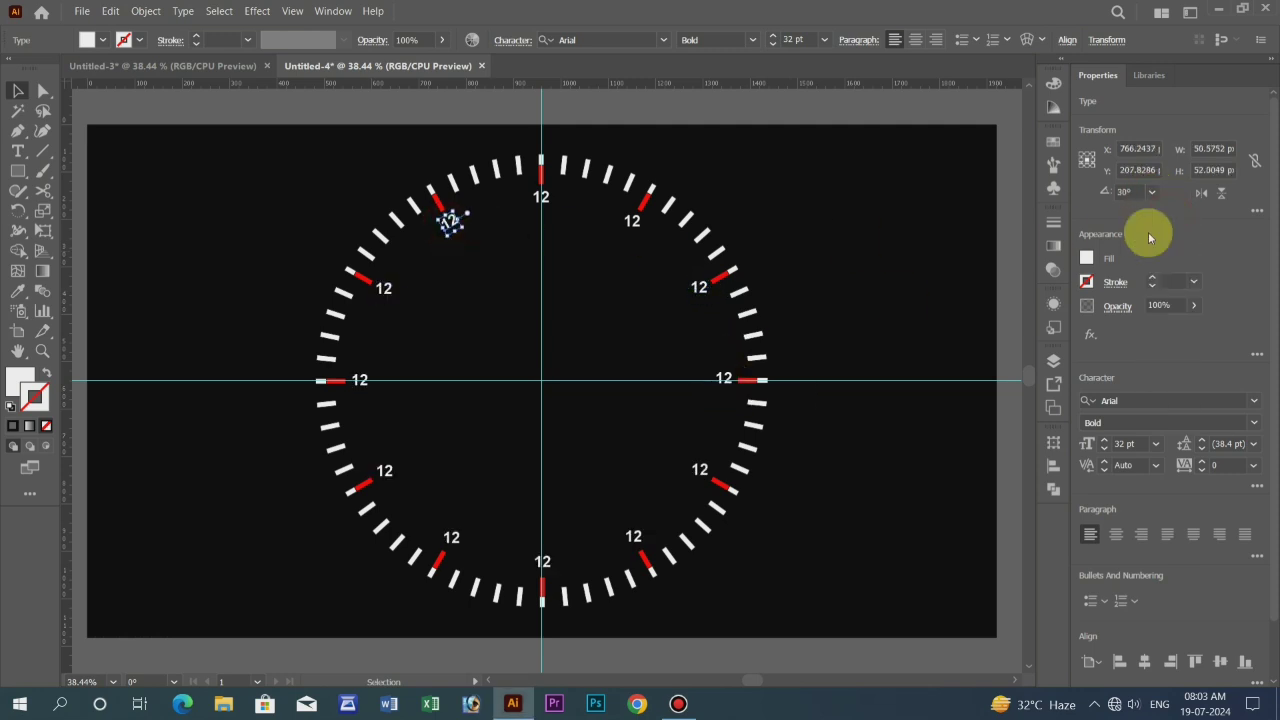
left_click(1152, 194)
left_click(1163, 208)
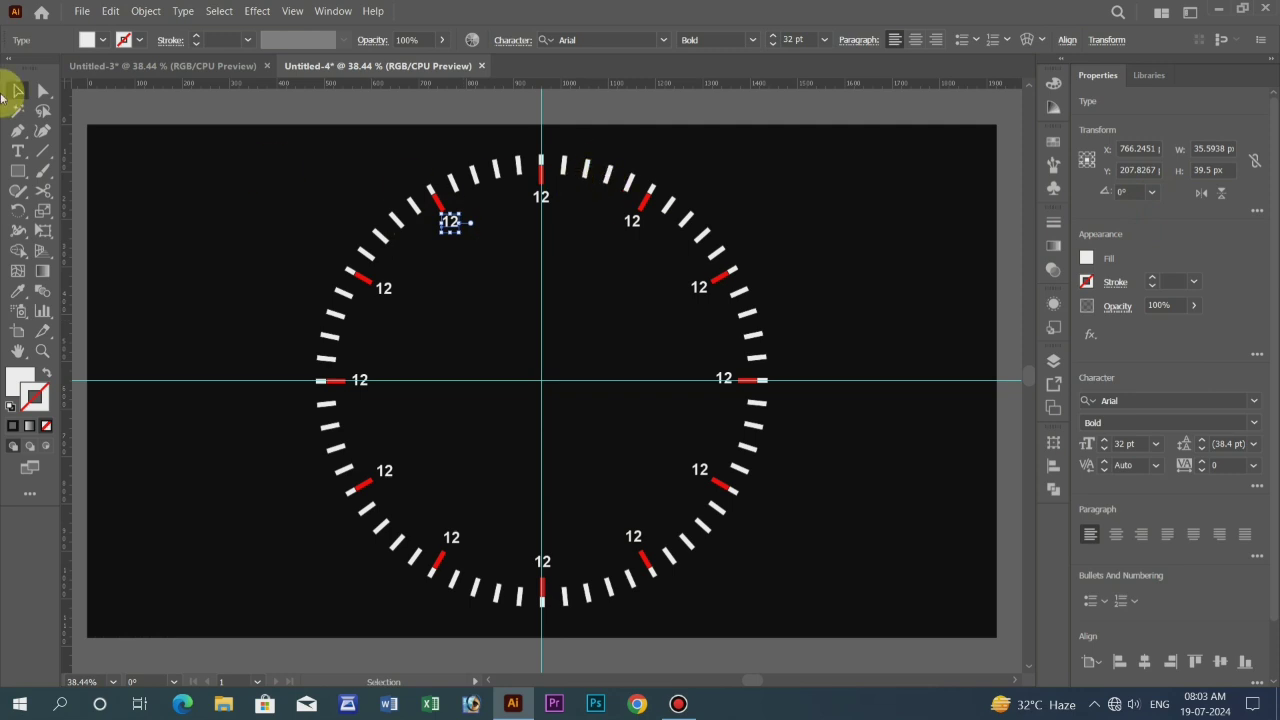
Step: Replace the copied "12" numerals around the dial with the hours 1 to 11, keeping 12 at the top
left_click(16, 152)
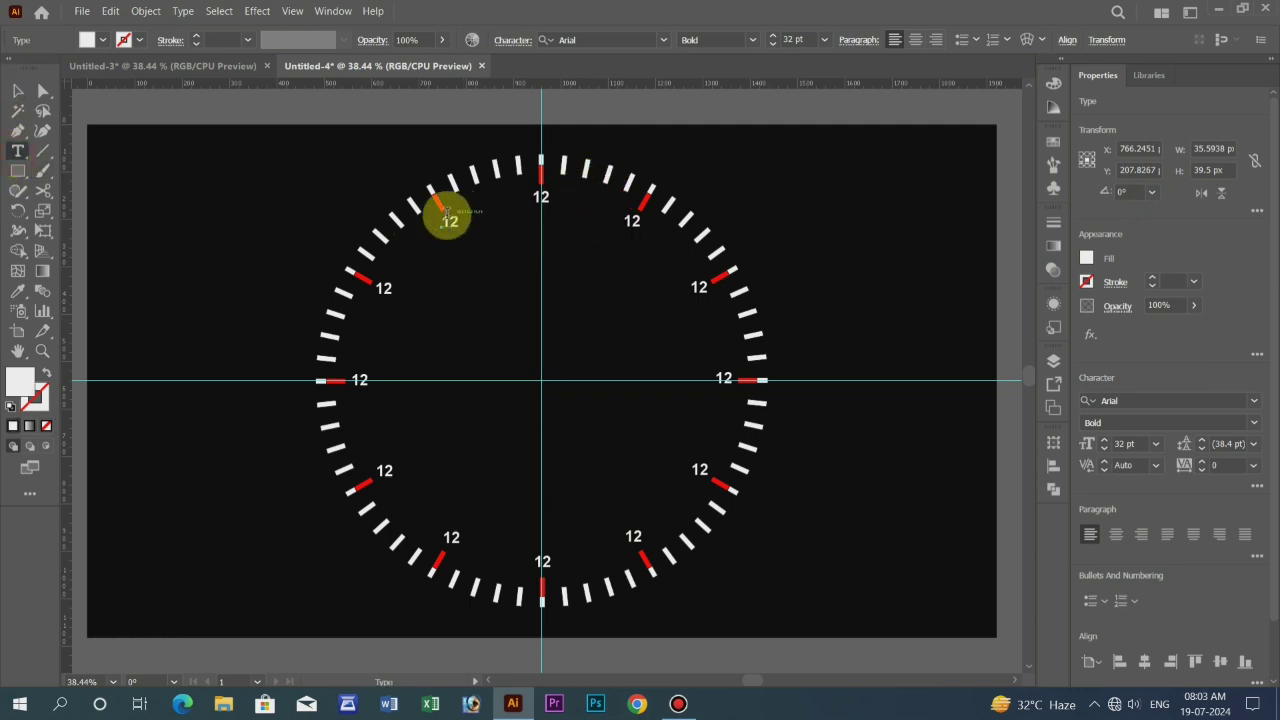
left_click(450, 220)
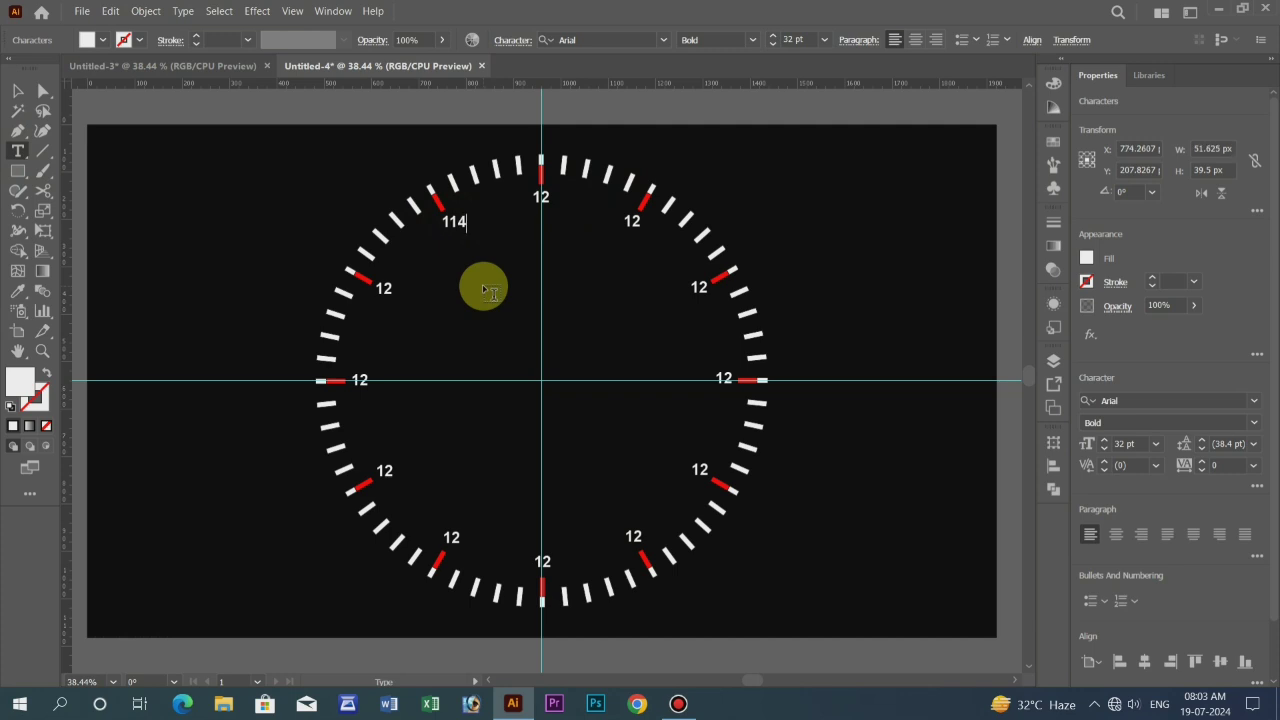
left_click(633, 220)
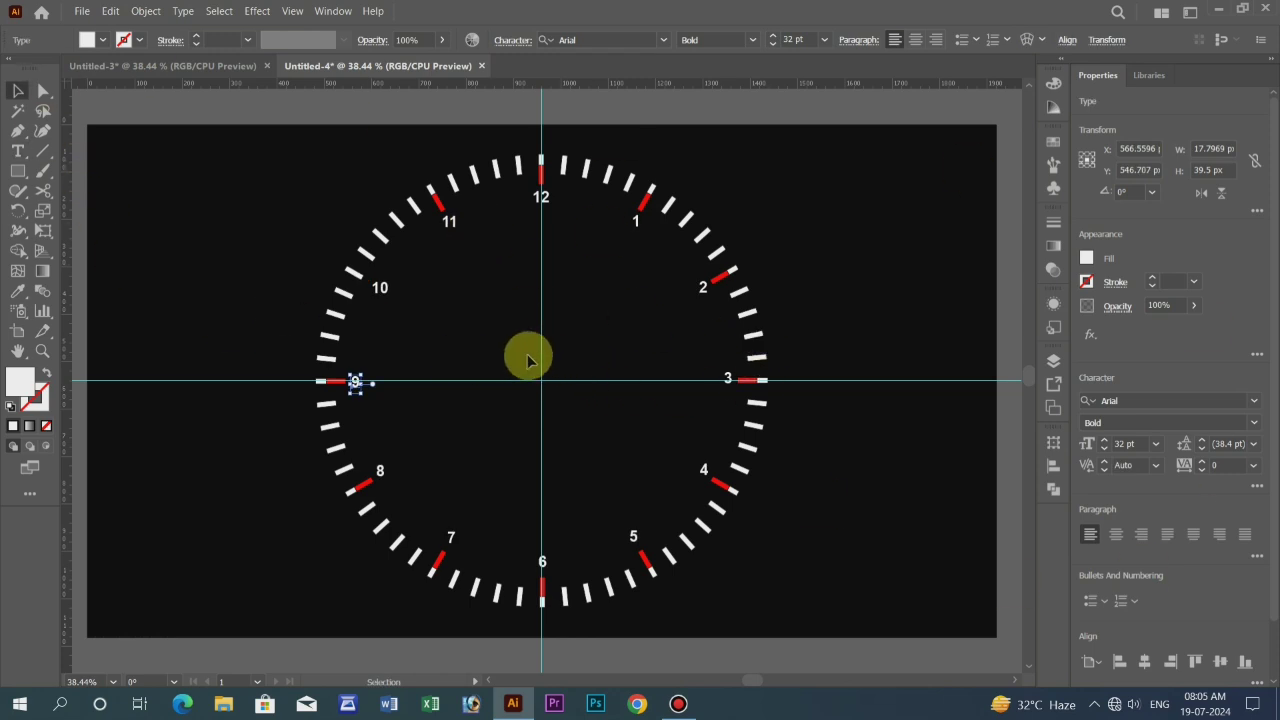
Step: Draw a vertical line about 285 px long up from the guides' intersection with a white fill and a white 9 pt stroke
left_click(42, 153)
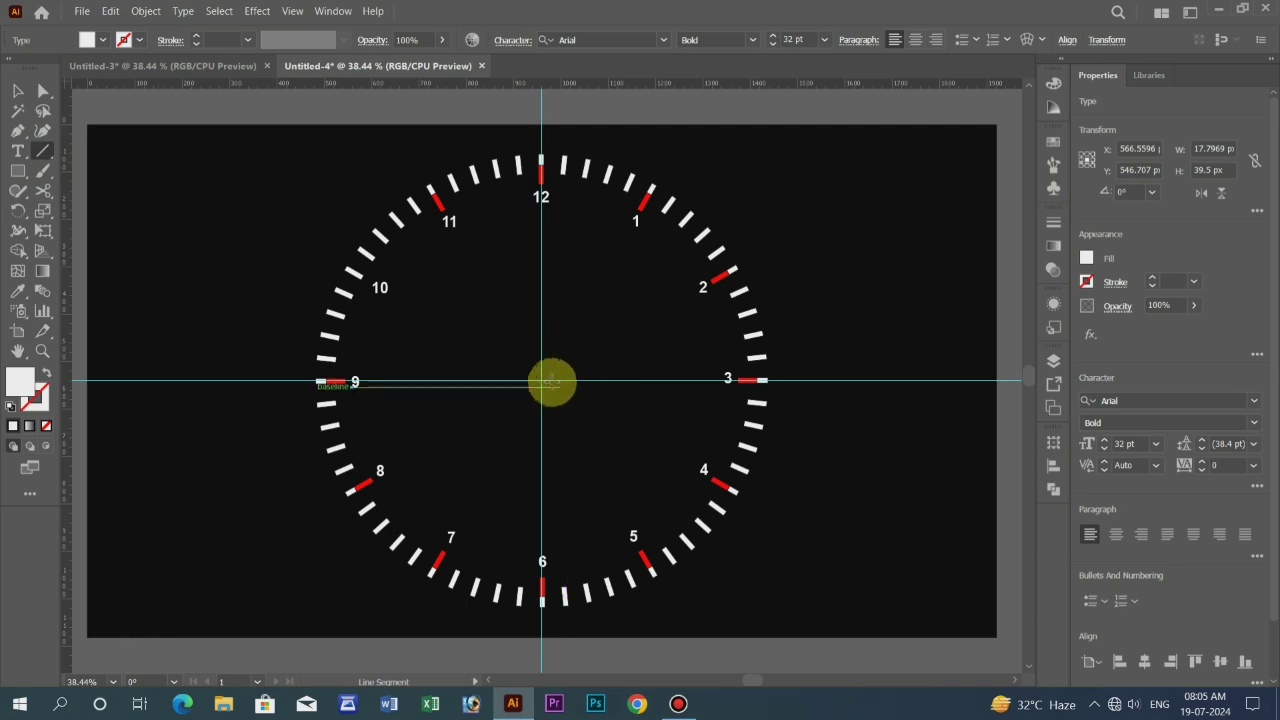
left_click_drag(542, 380, 543, 246)
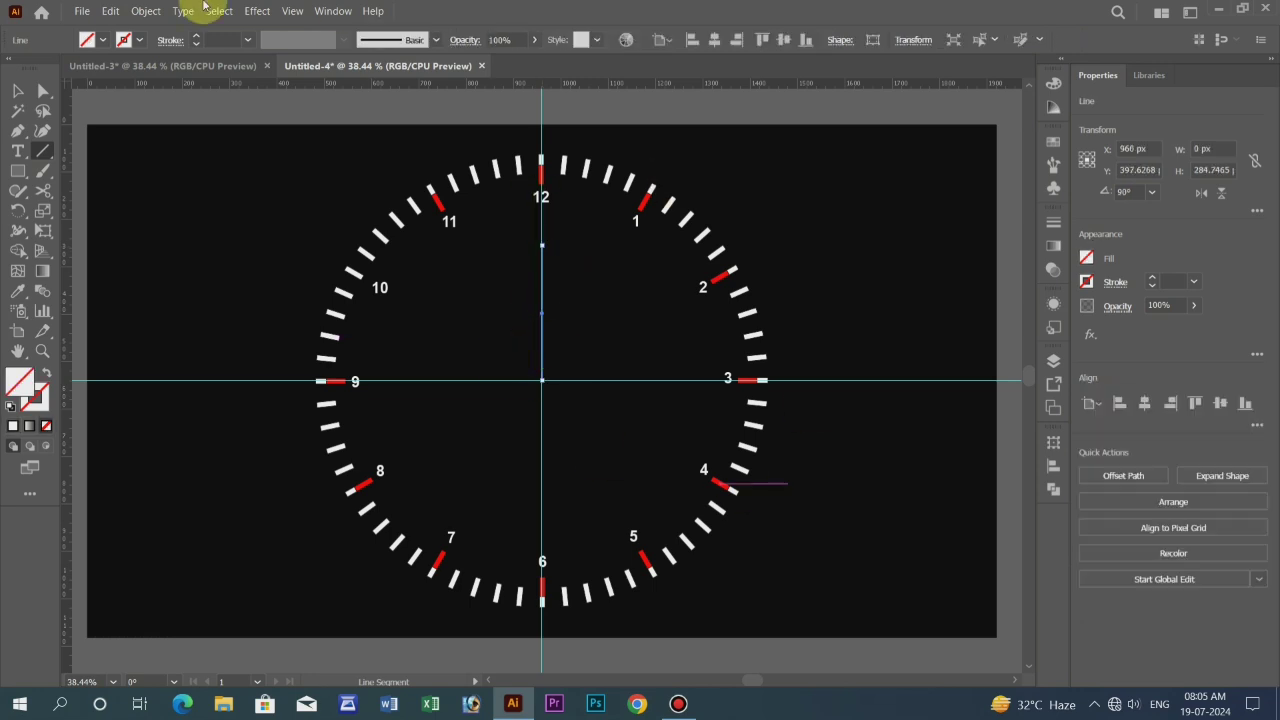
left_click(197, 40)
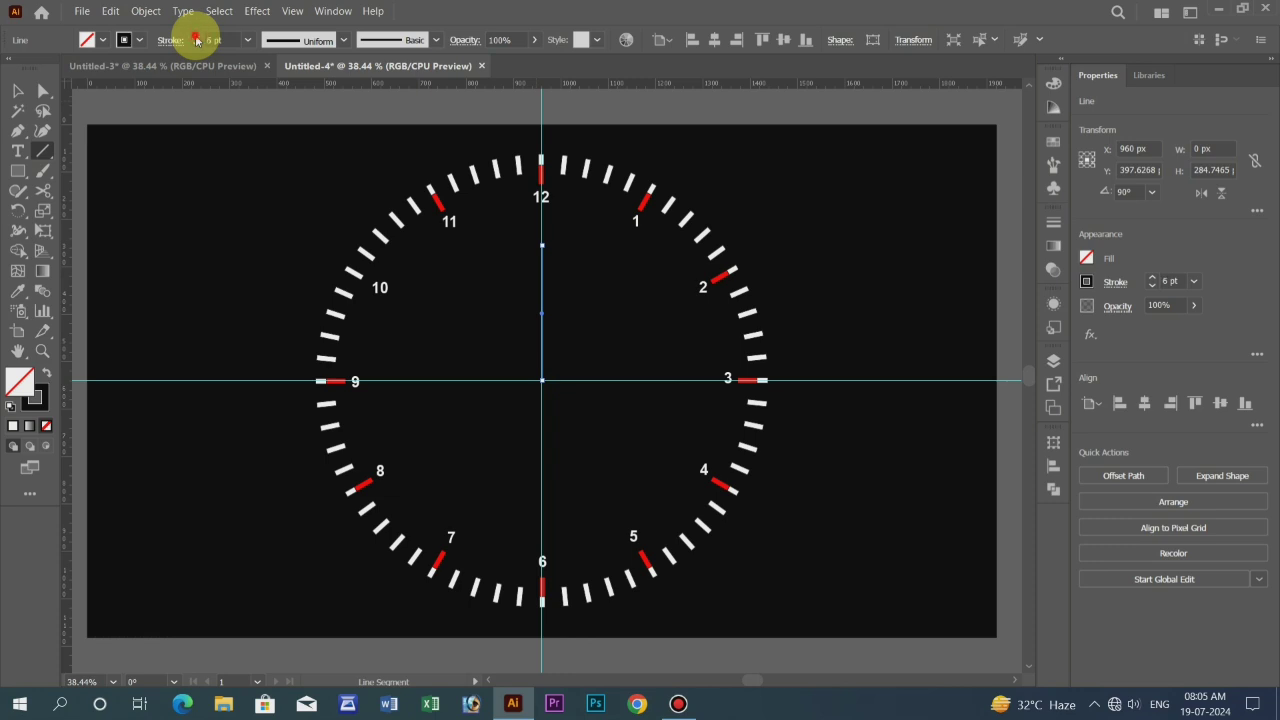
left_click(197, 40)
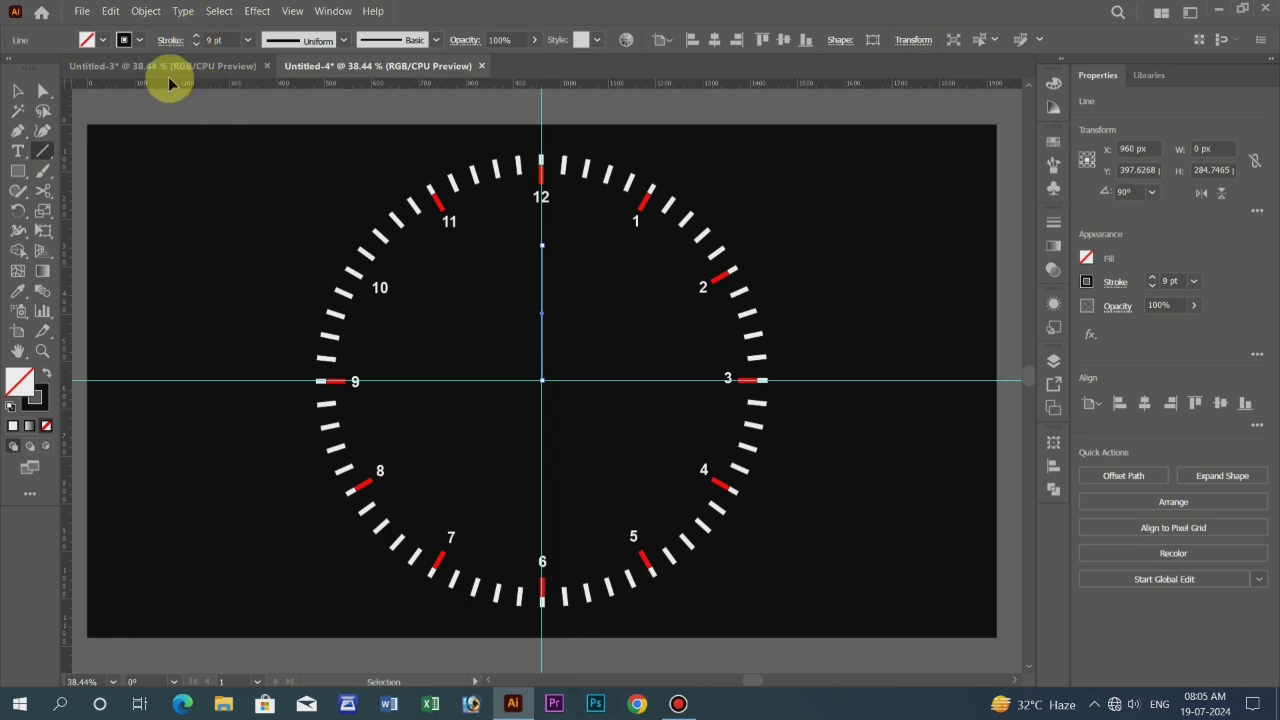
left_click(101, 41)
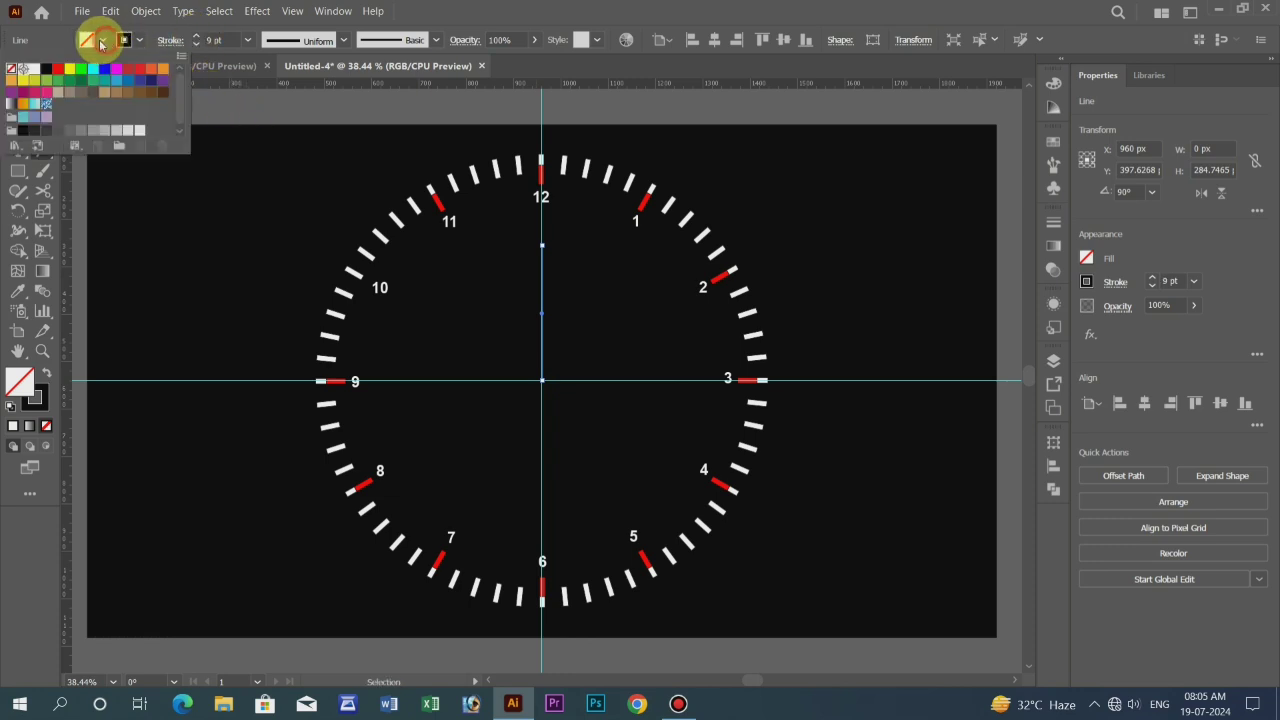
left_click(35, 75)
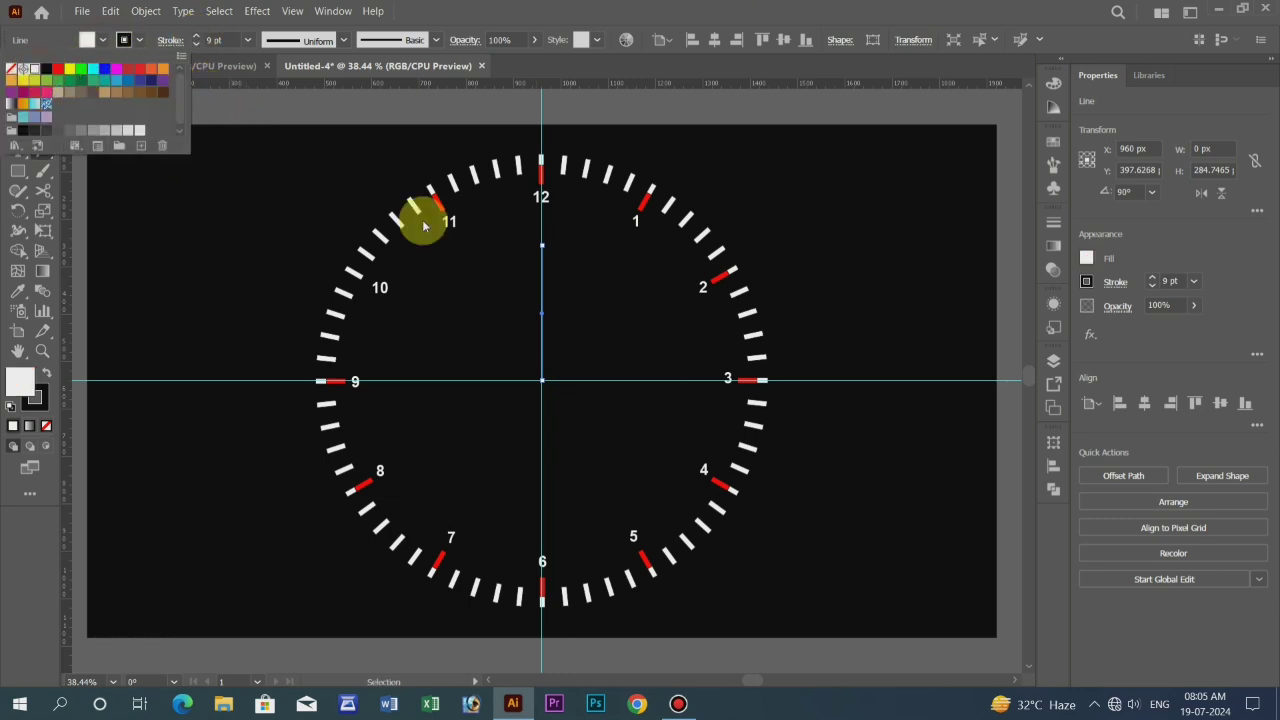
left_click(139, 40)
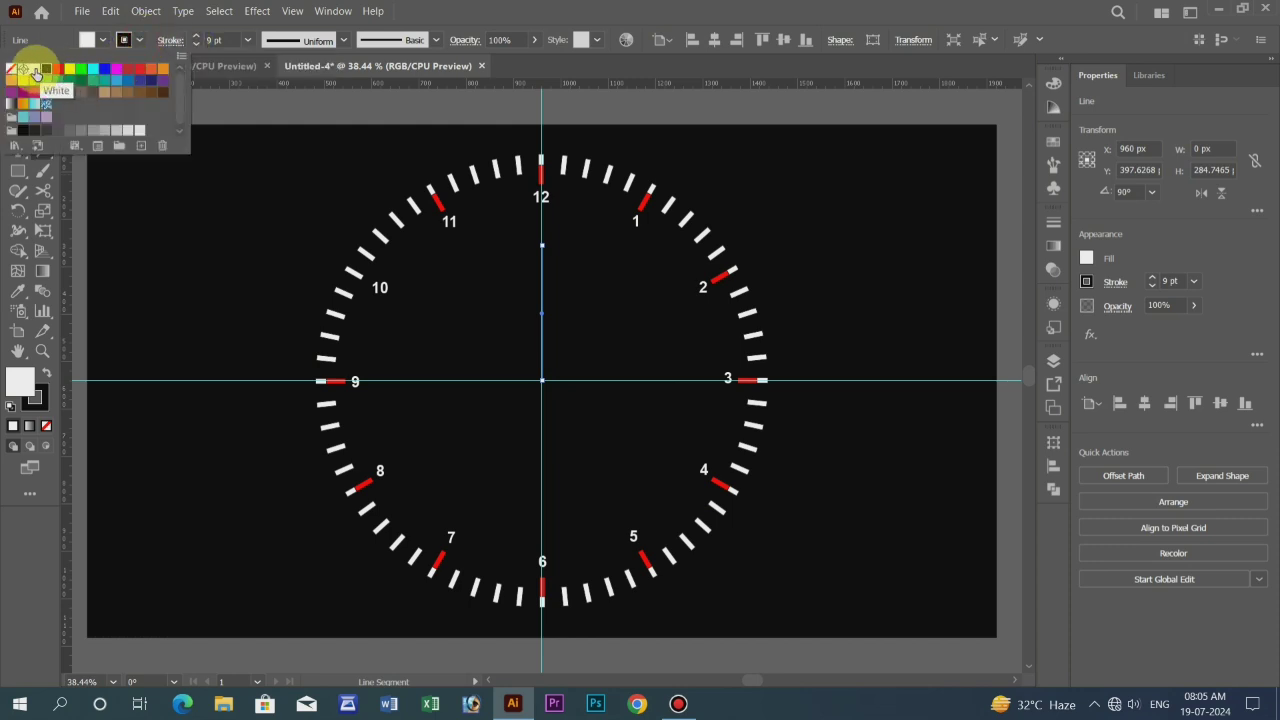
left_click(35, 75)
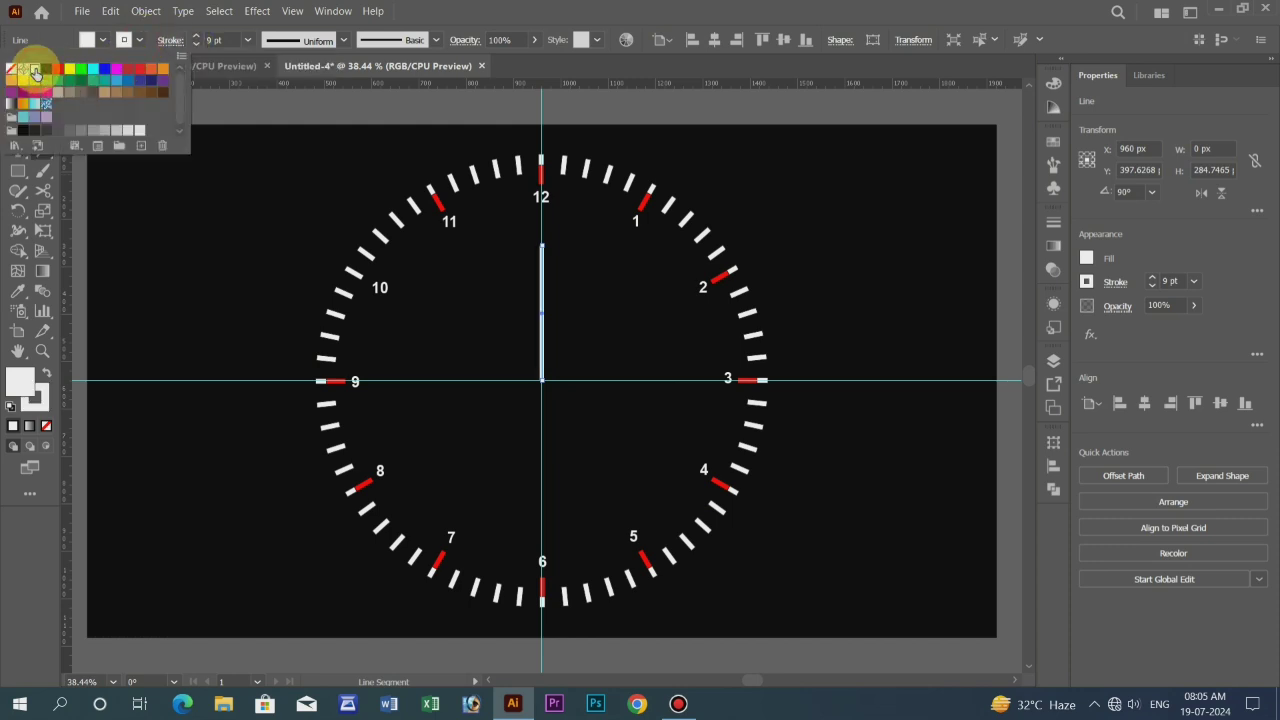
Step: Taper the vertical hand with Width Profile 4 and extend its wide base slightly below the guides' intersection
left_click(345, 41)
left_click(345, 41)
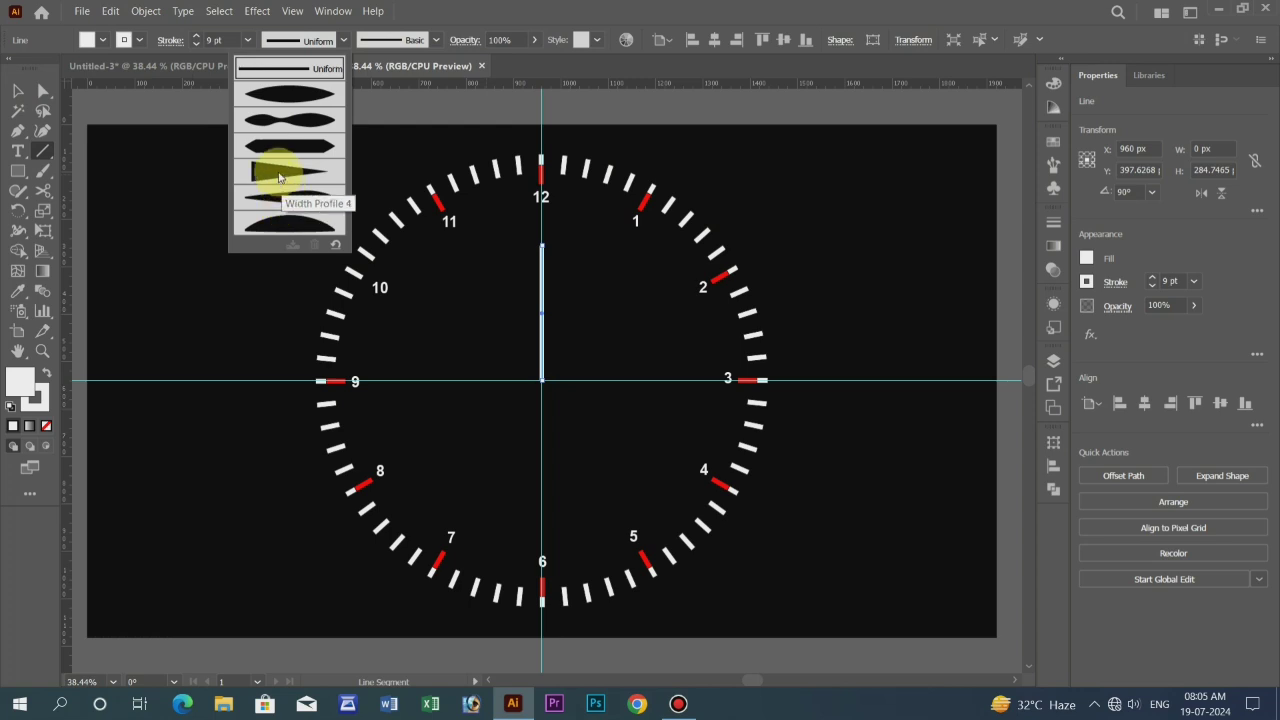
left_click(278, 177)
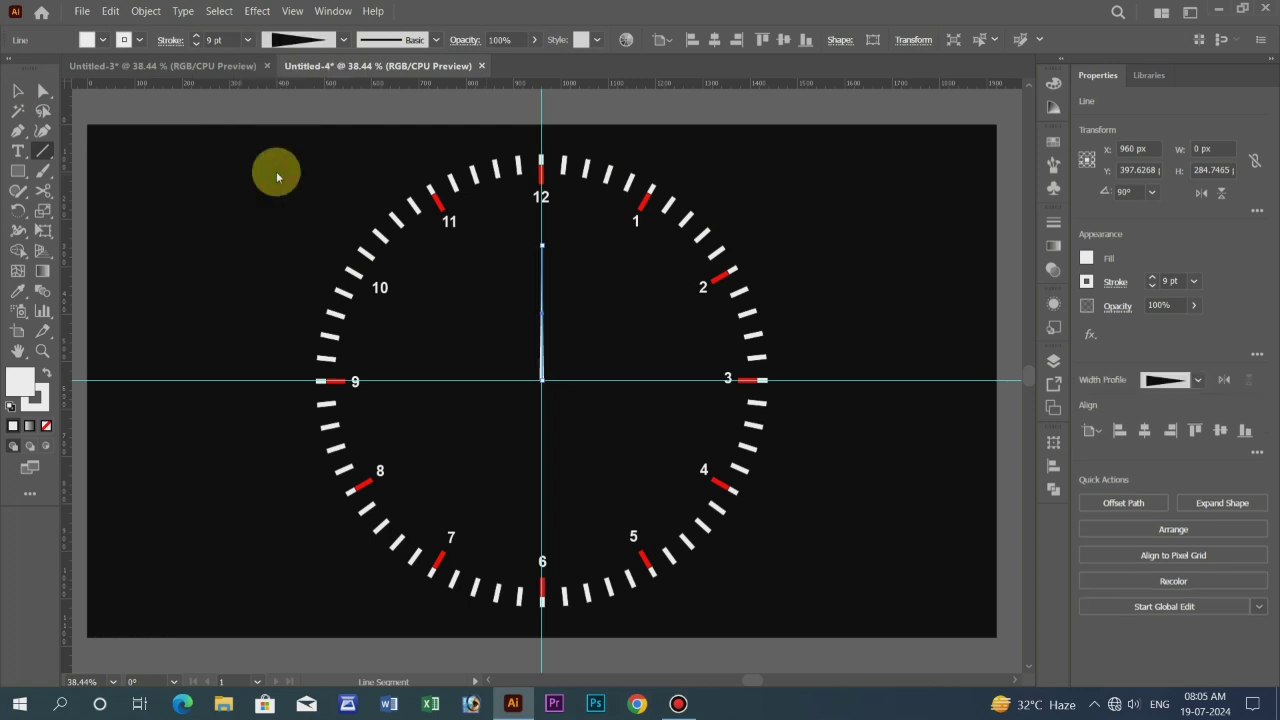
left_click(22, 93)
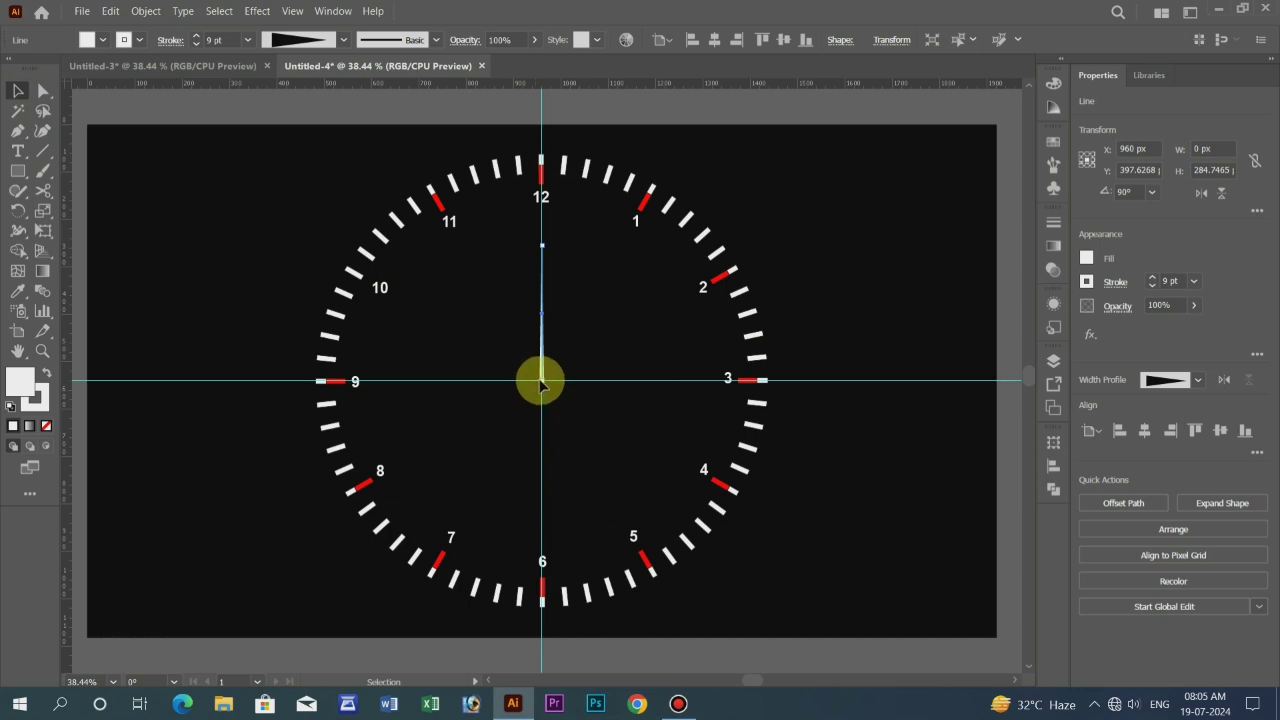
left_click_drag(543, 381, 543, 394)
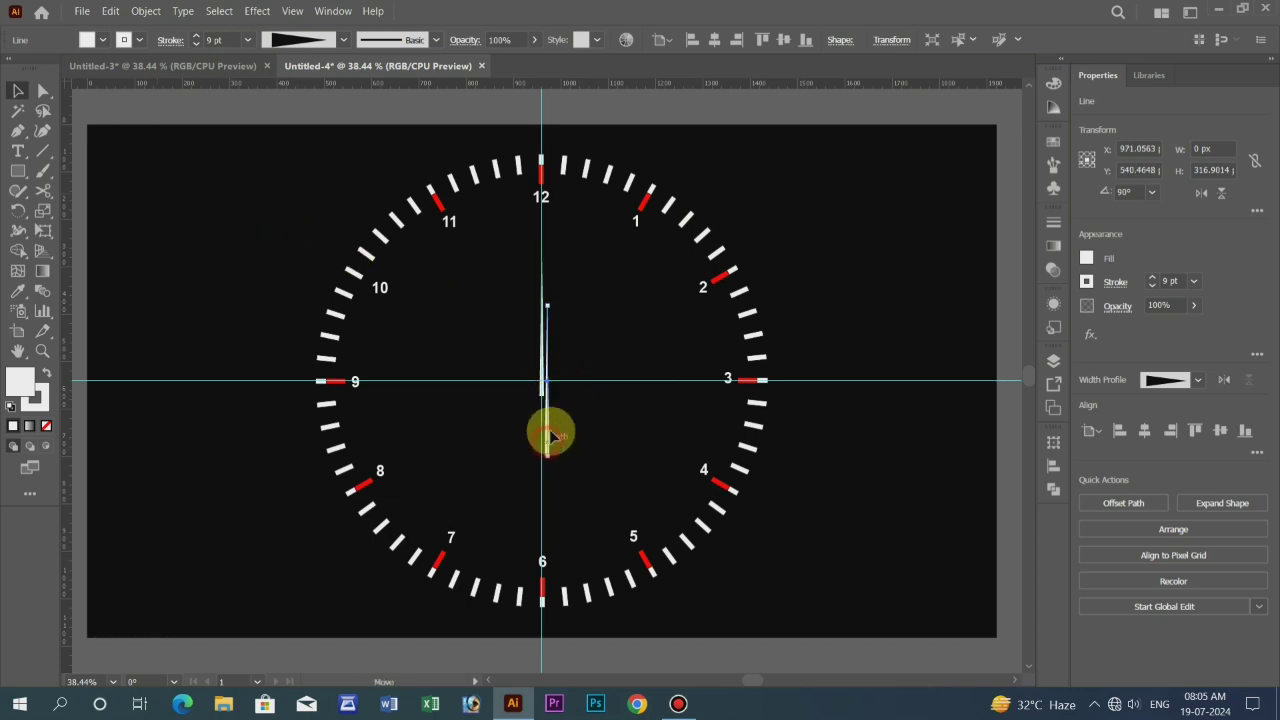
Step: Place a copy of the vertical hand across the dial's center, with its tip near the 10 and its base just past the intersection
left_click_drag(551, 436, 545, 392)
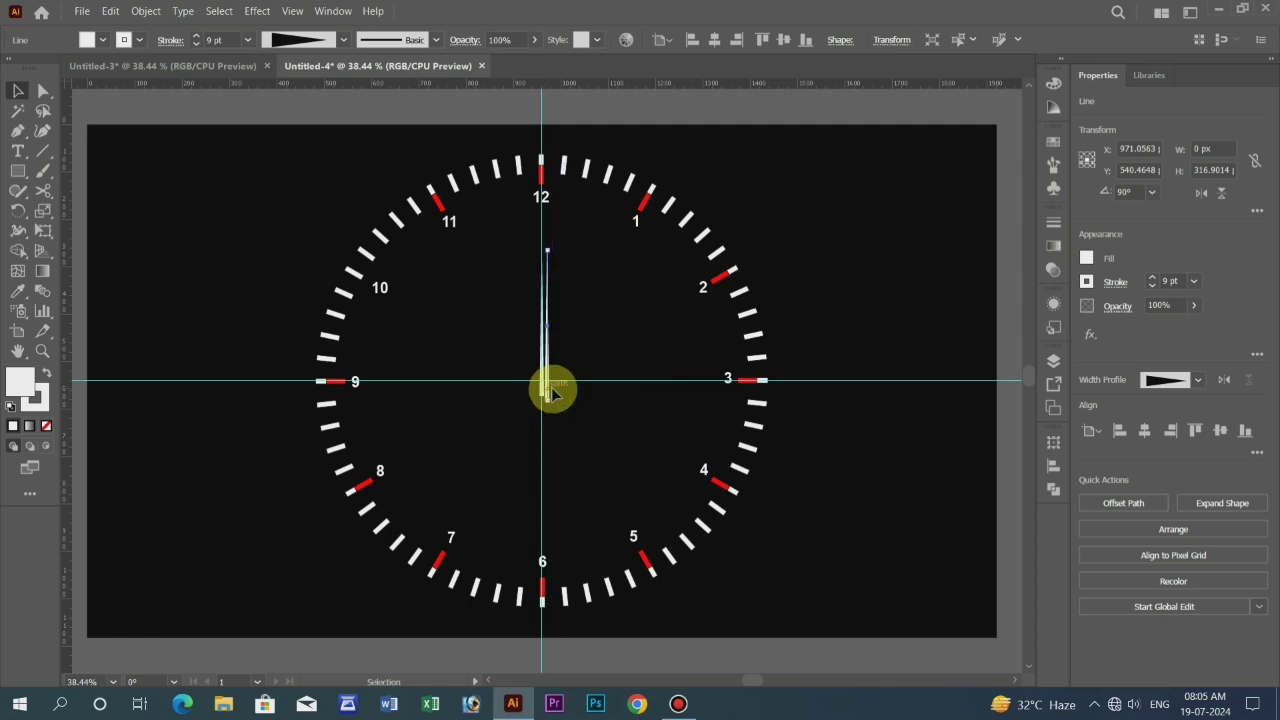
left_click_drag(548, 255, 468, 271)
left_click_drag(543, 397, 554, 396)
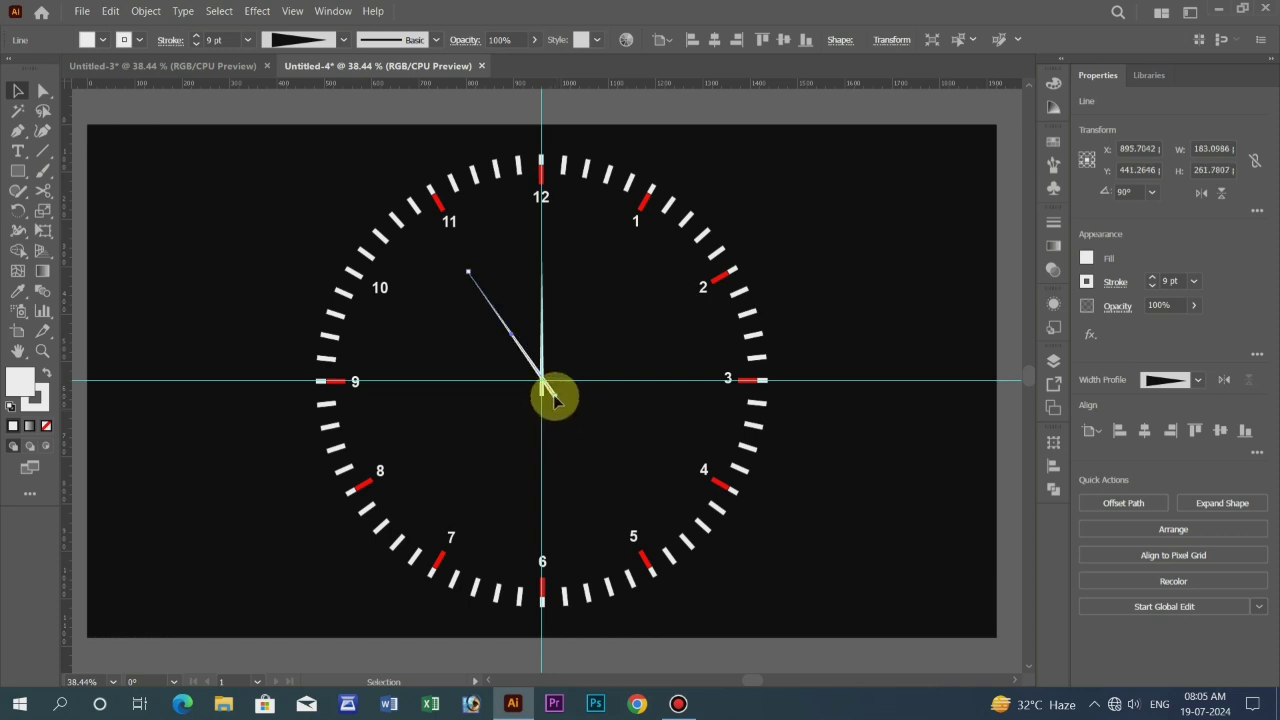
left_click_drag(555, 397, 551, 389)
left_click_drag(468, 274, 409, 301)
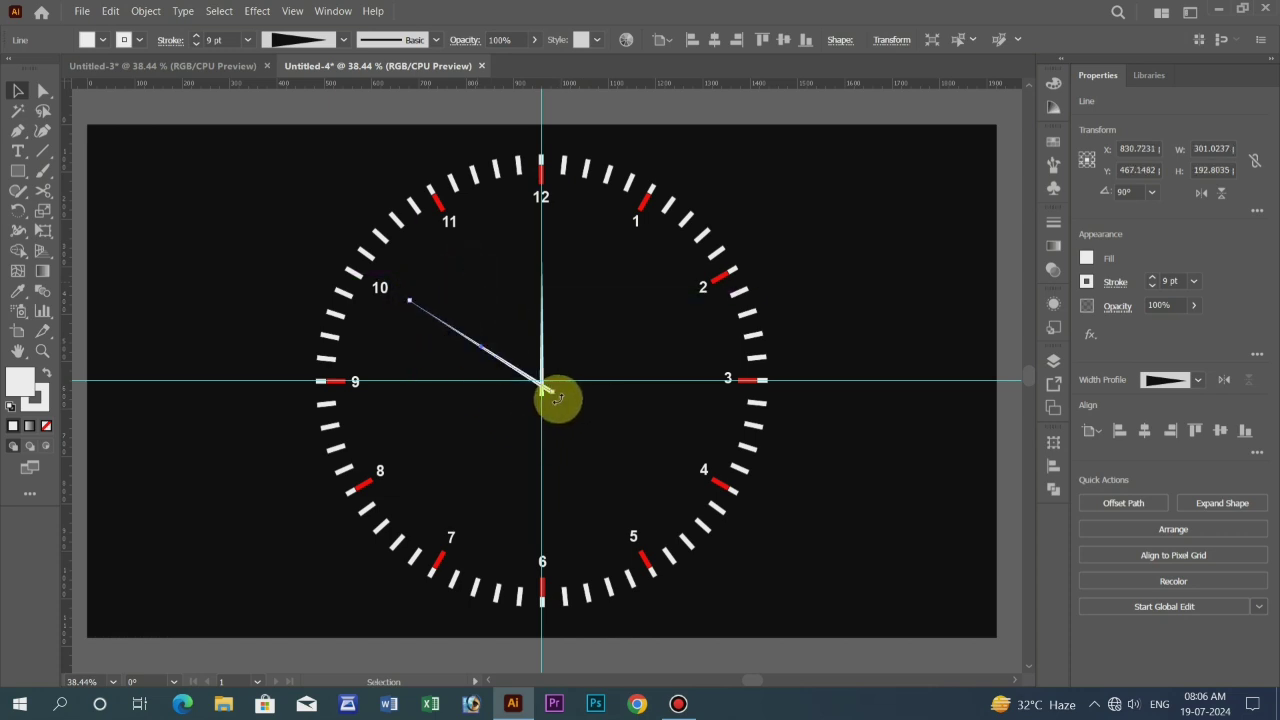
left_click_drag(552, 391, 557, 390)
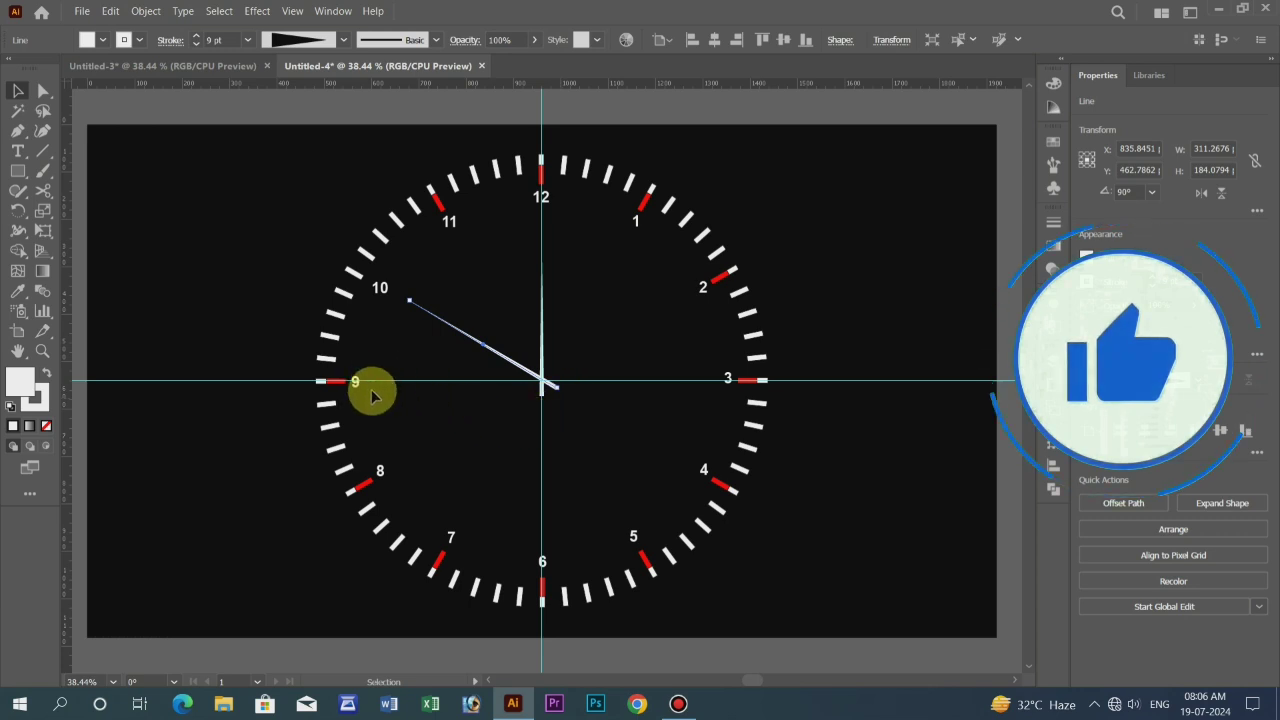
Step: Copy and paste the hand at 10, aim the copy between 1 and 2 through the dial's center, and set its stroke to 3 pt
left_click(111, 12)
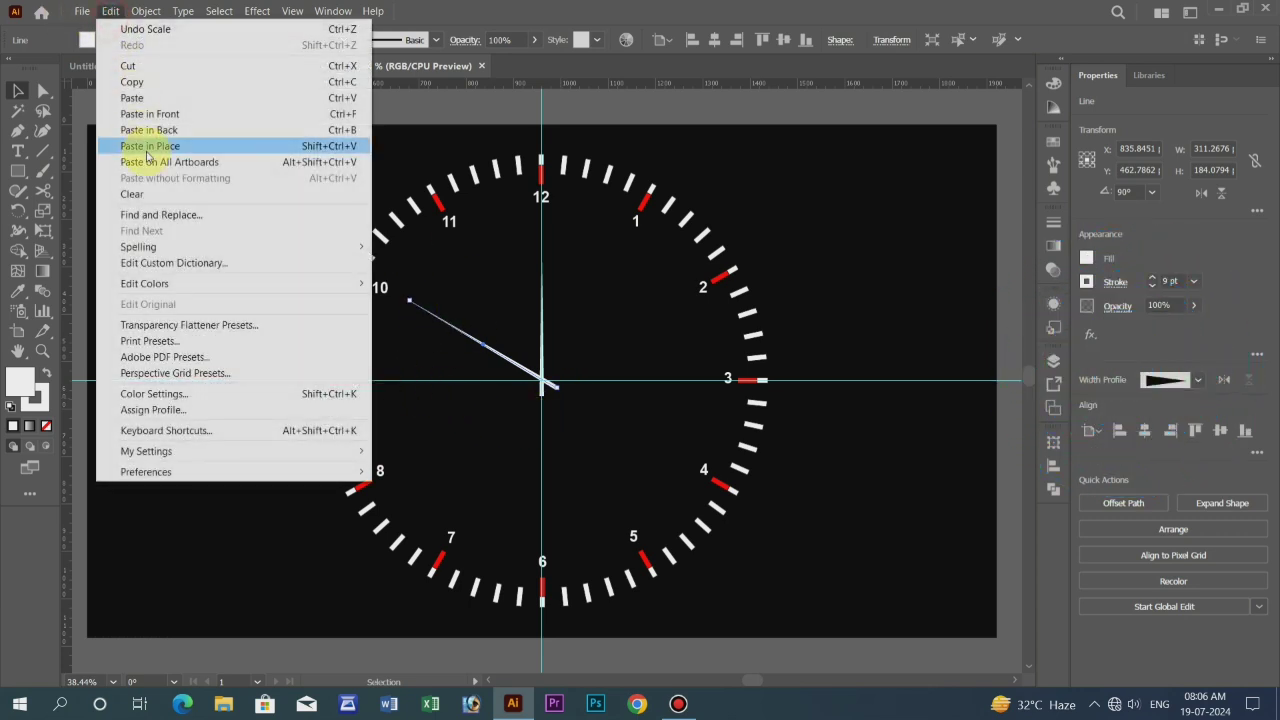
left_click(140, 77)
left_click(119, 20)
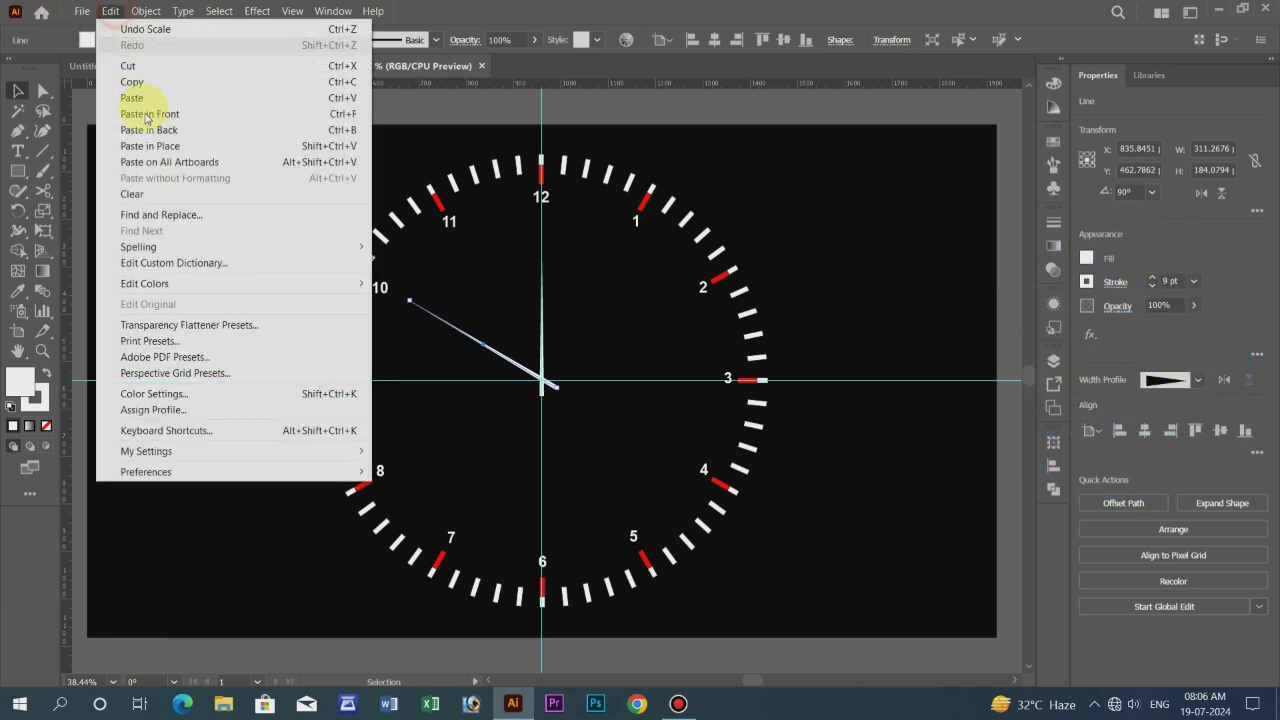
left_click(140, 107)
left_click_drag(522, 350, 585, 380)
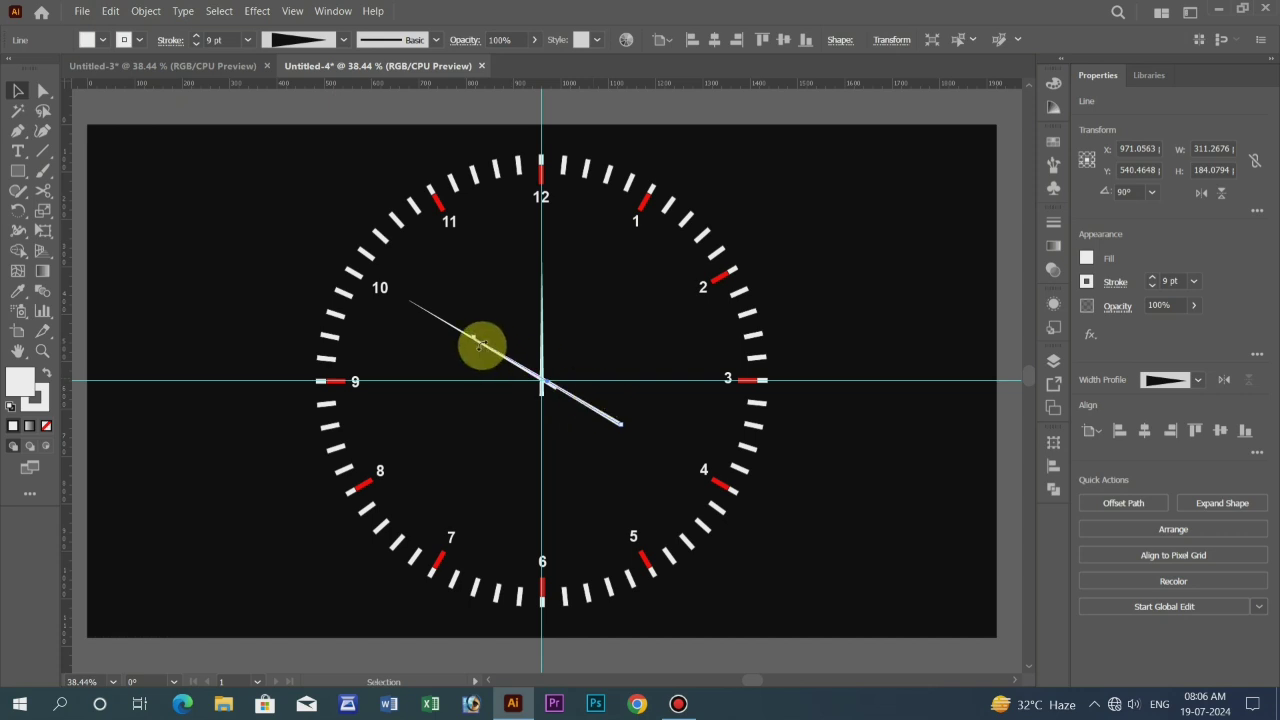
left_click_drag(474, 341, 690, 300)
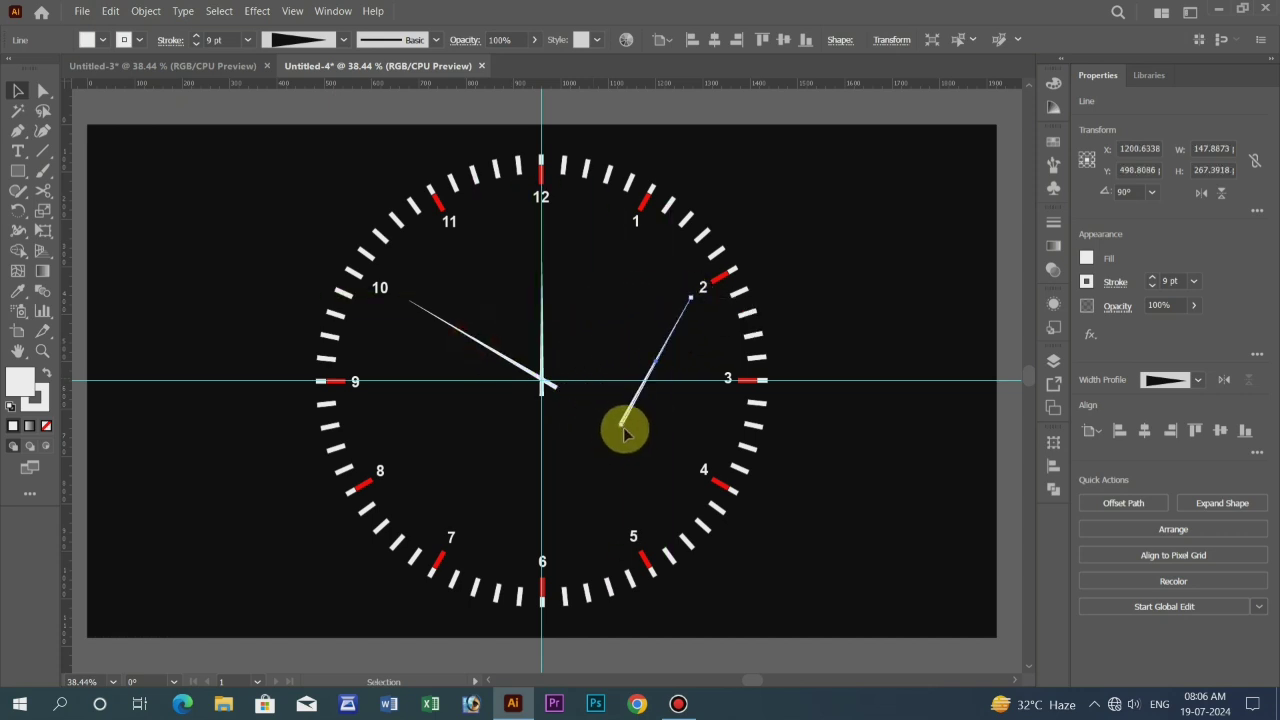
left_click_drag(622, 430, 523, 387)
left_click_drag(691, 298, 669, 271)
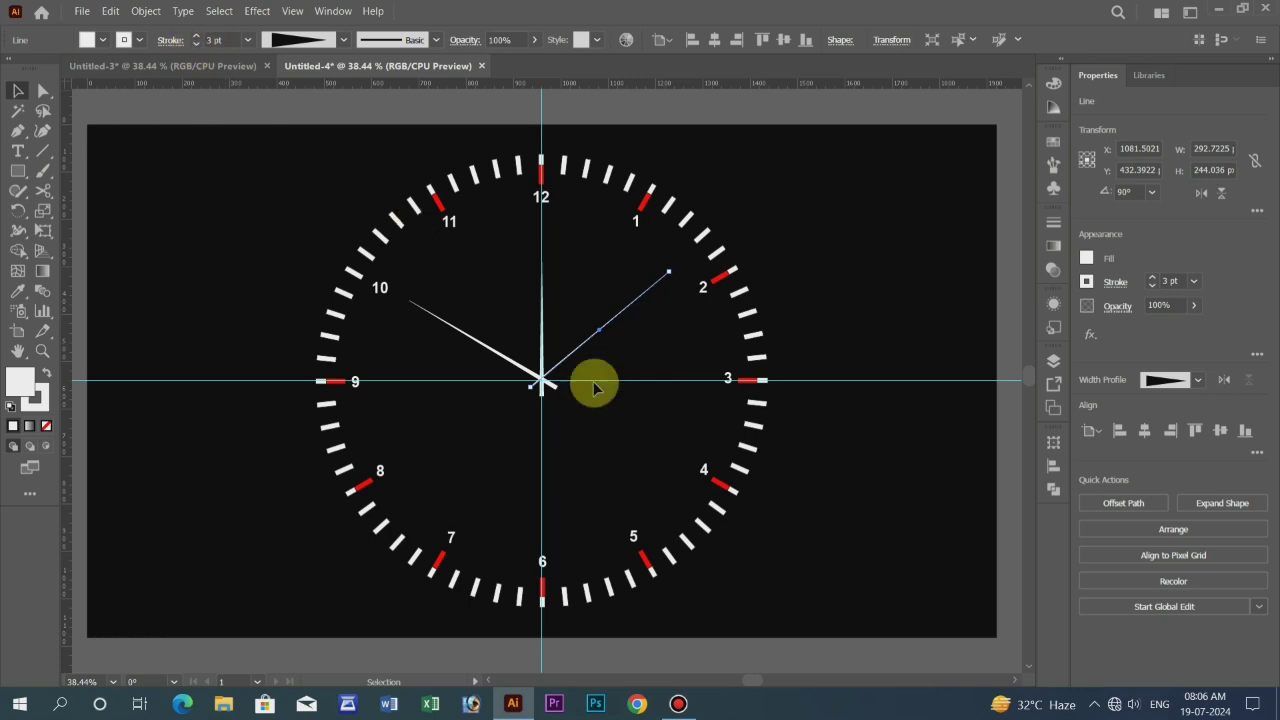
Step: Shorten the hand pointing to 10 from its tip, along its own direction, to about 207 px wide and 122 px high
left_click(490, 347)
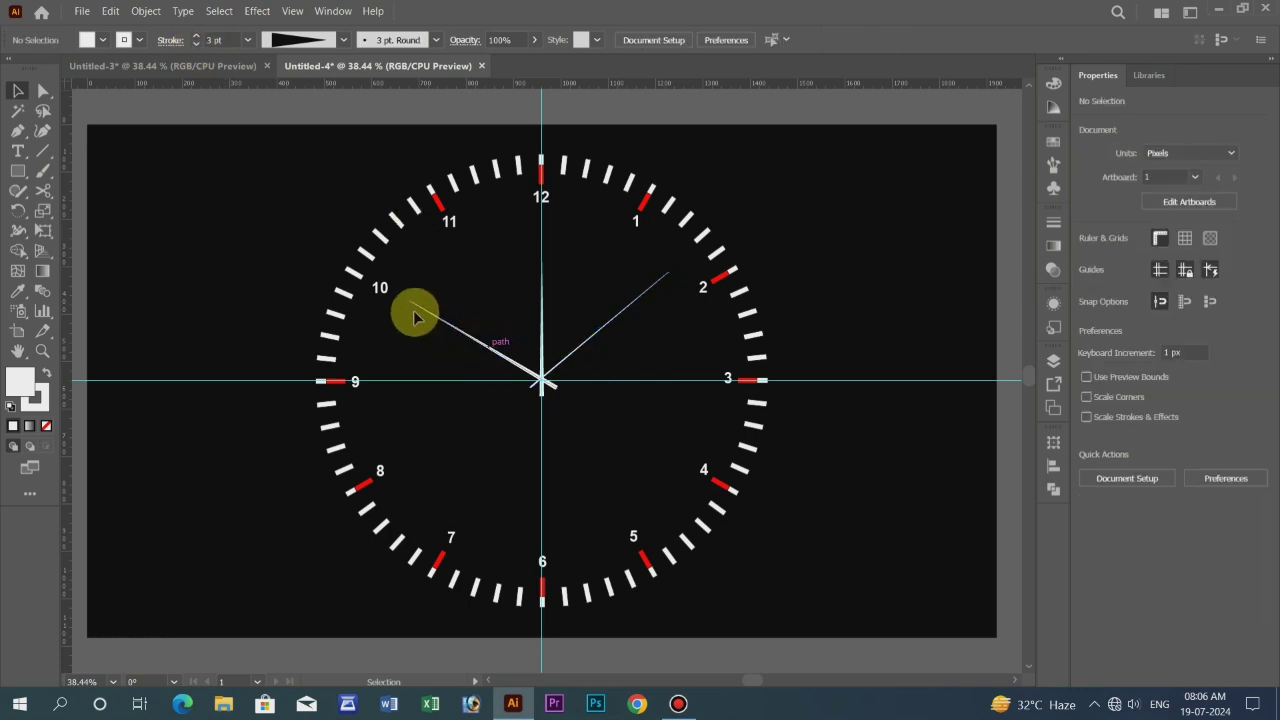
left_click(412, 303)
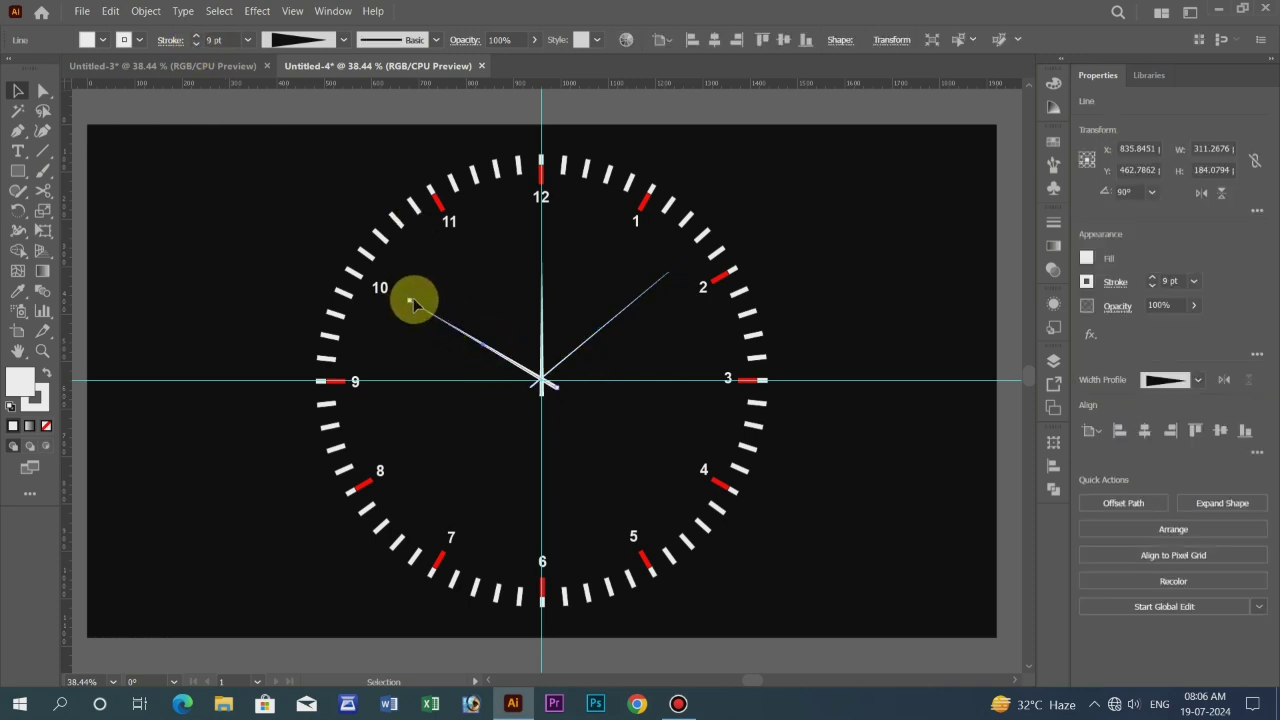
left_click_drag(410, 303, 458, 330)
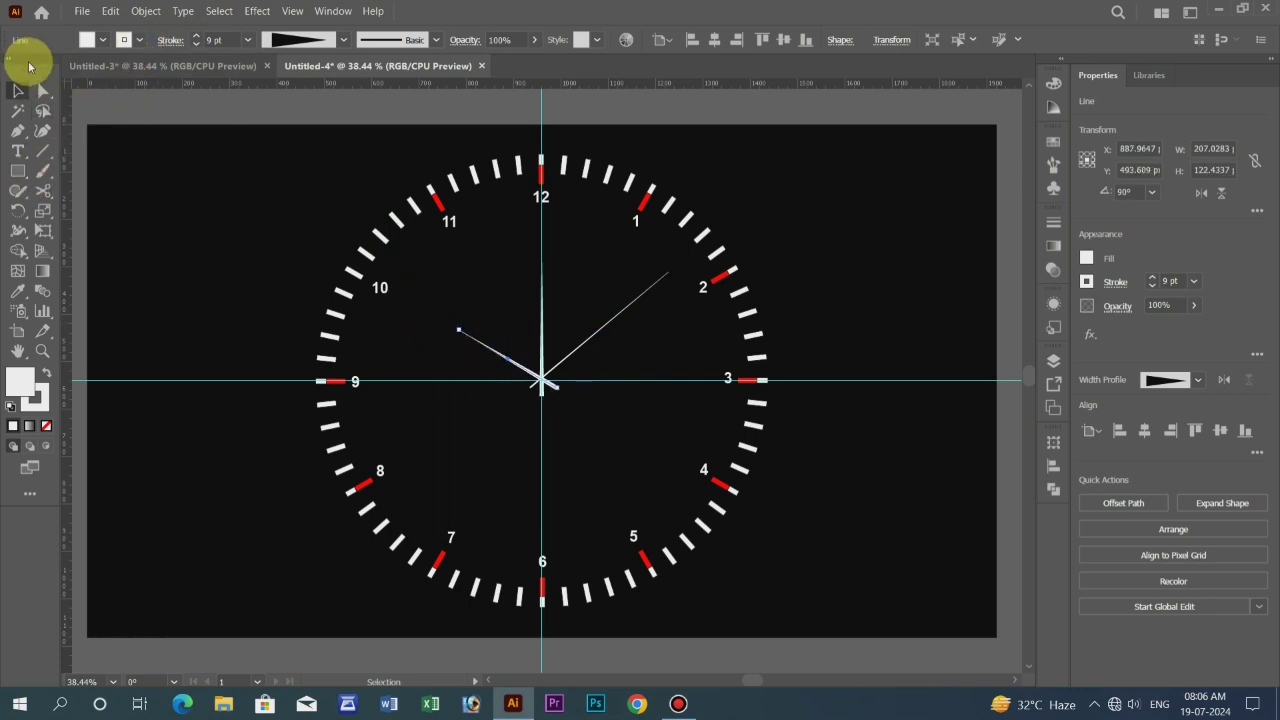
Step: Draw a circle about 37 px in diameter over the hands' crossing at the dial's center and fill it red
left_click(24, 178)
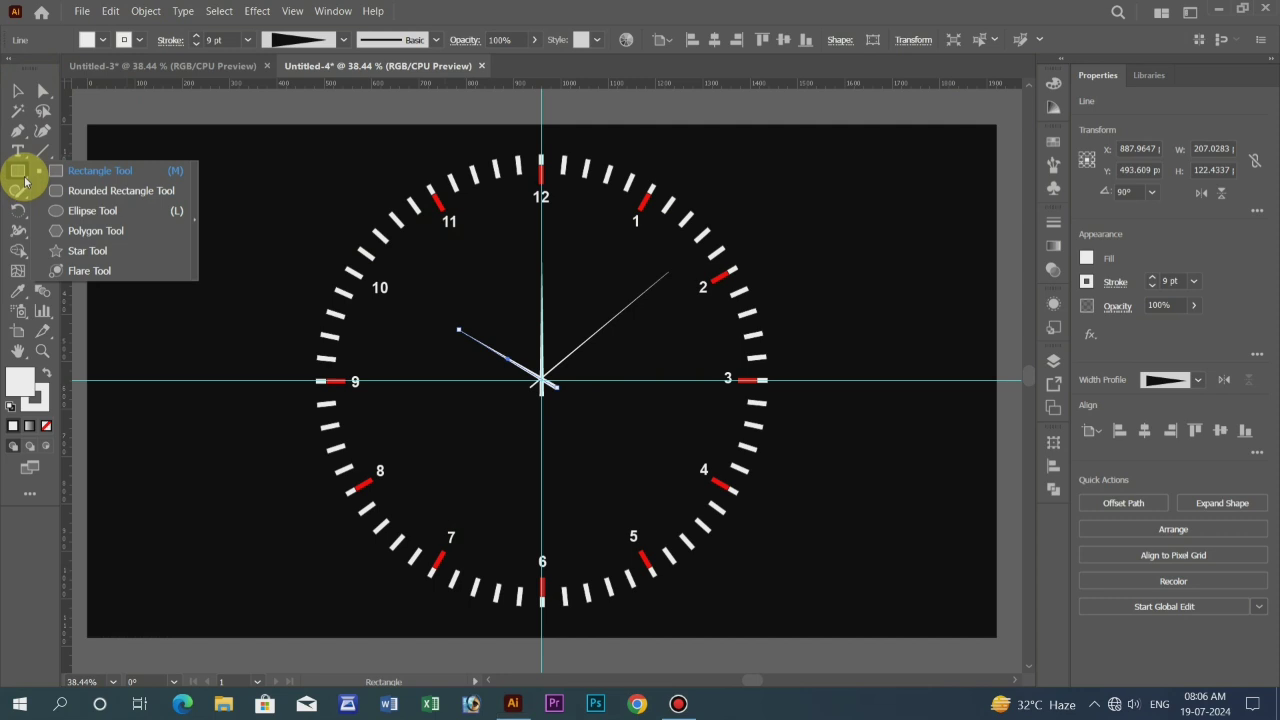
left_click(91, 212)
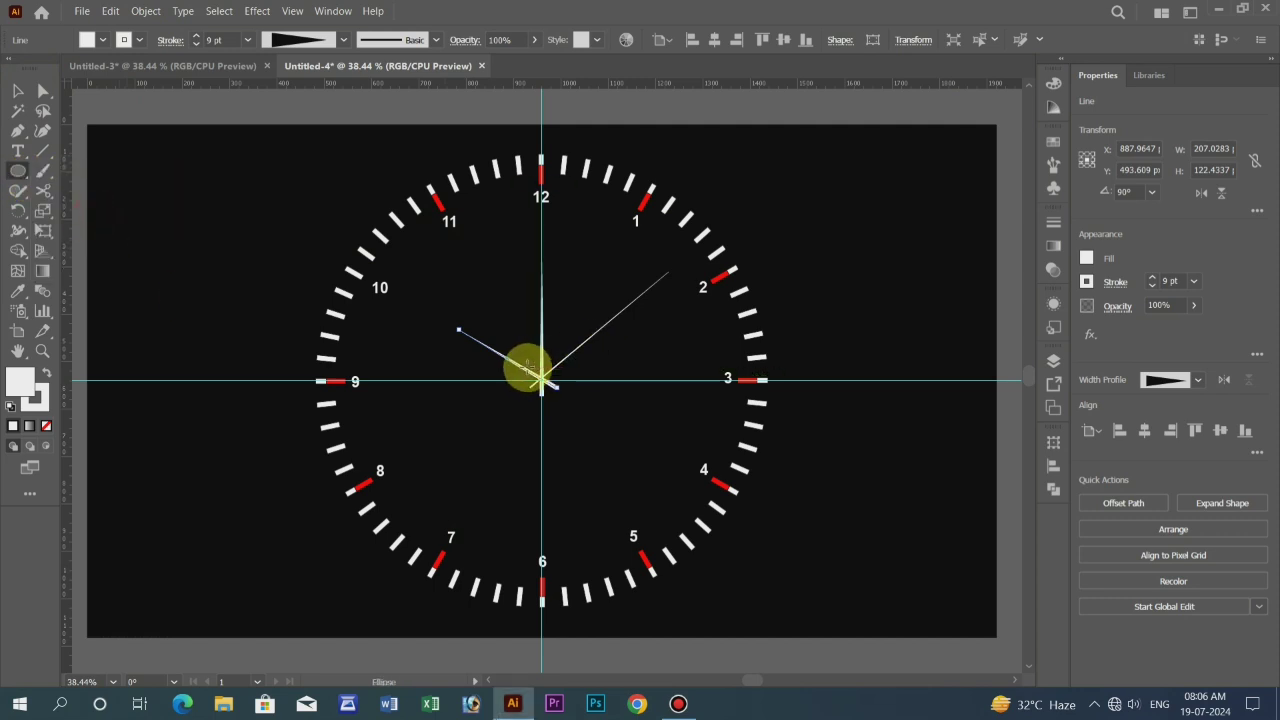
left_click_drag(537, 373, 546, 384)
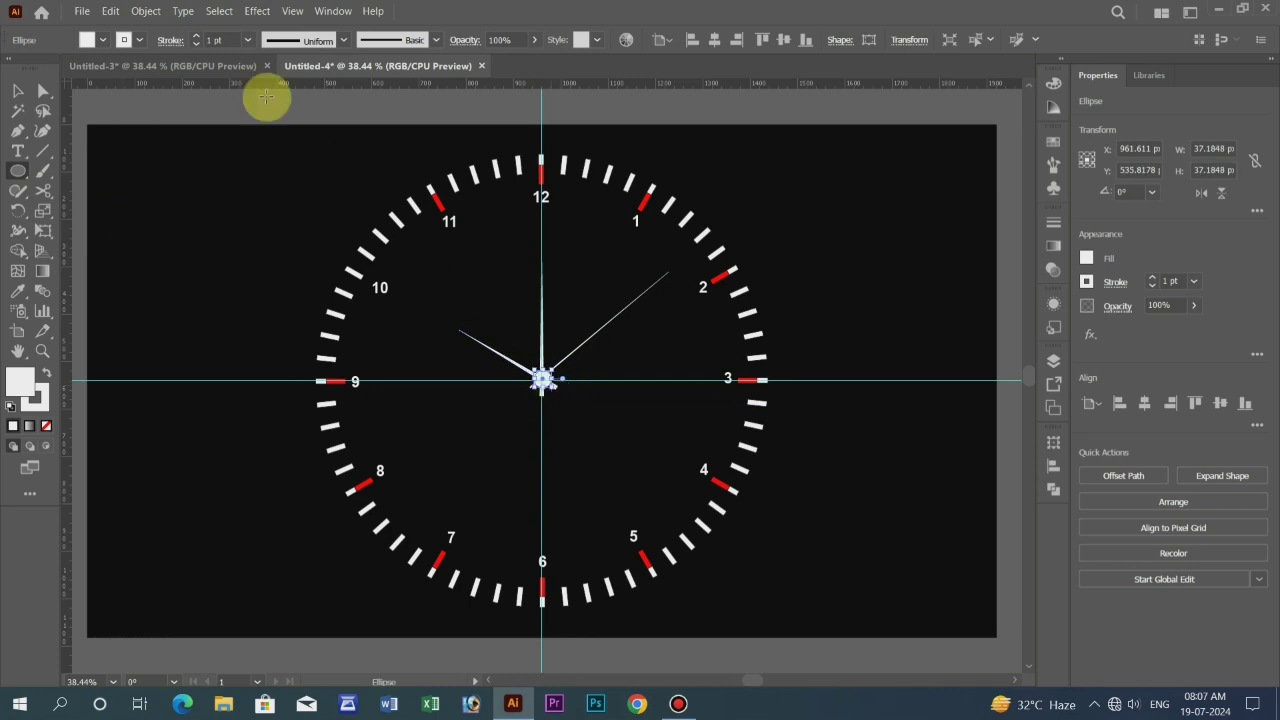
left_click(102, 40)
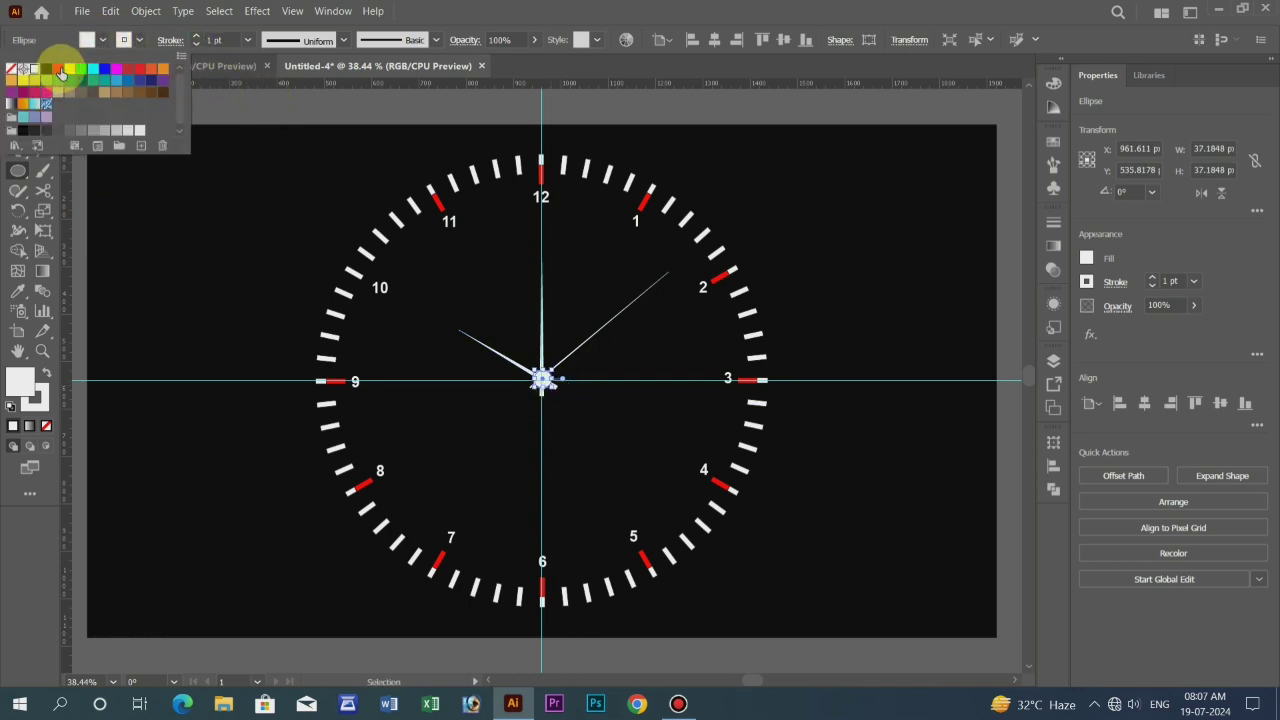
left_click(59, 70)
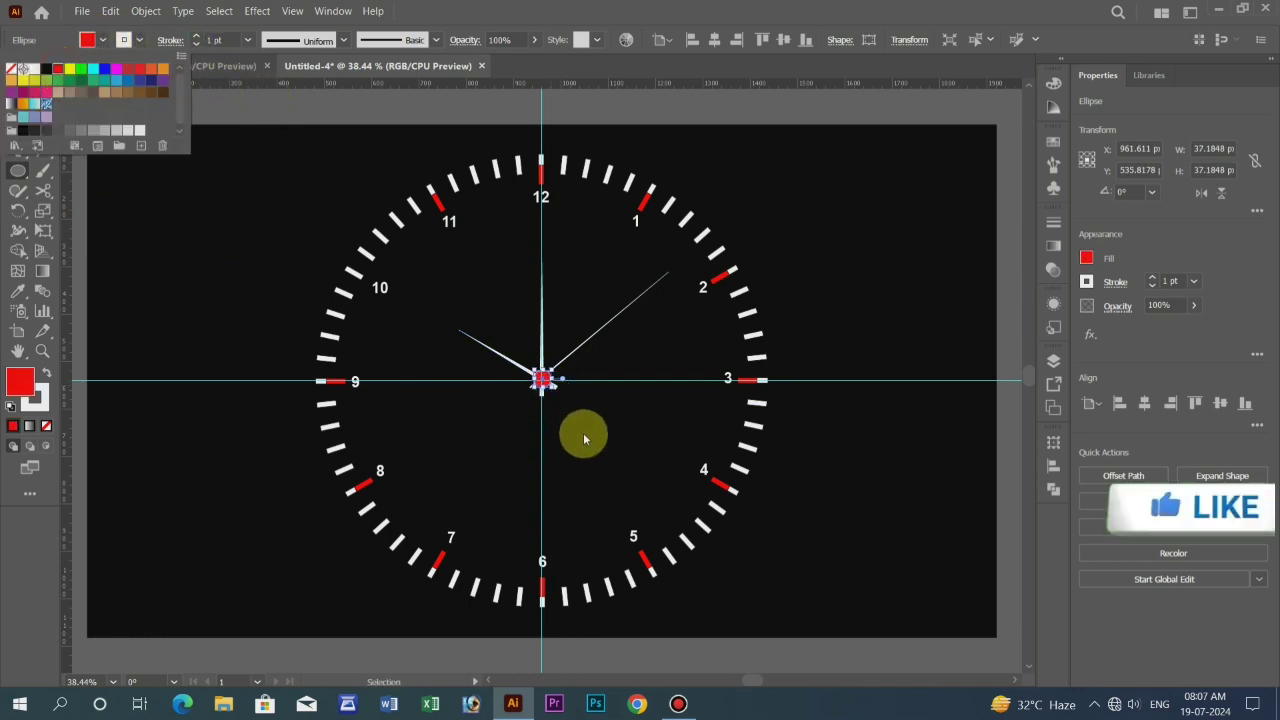
left_click(891, 503)
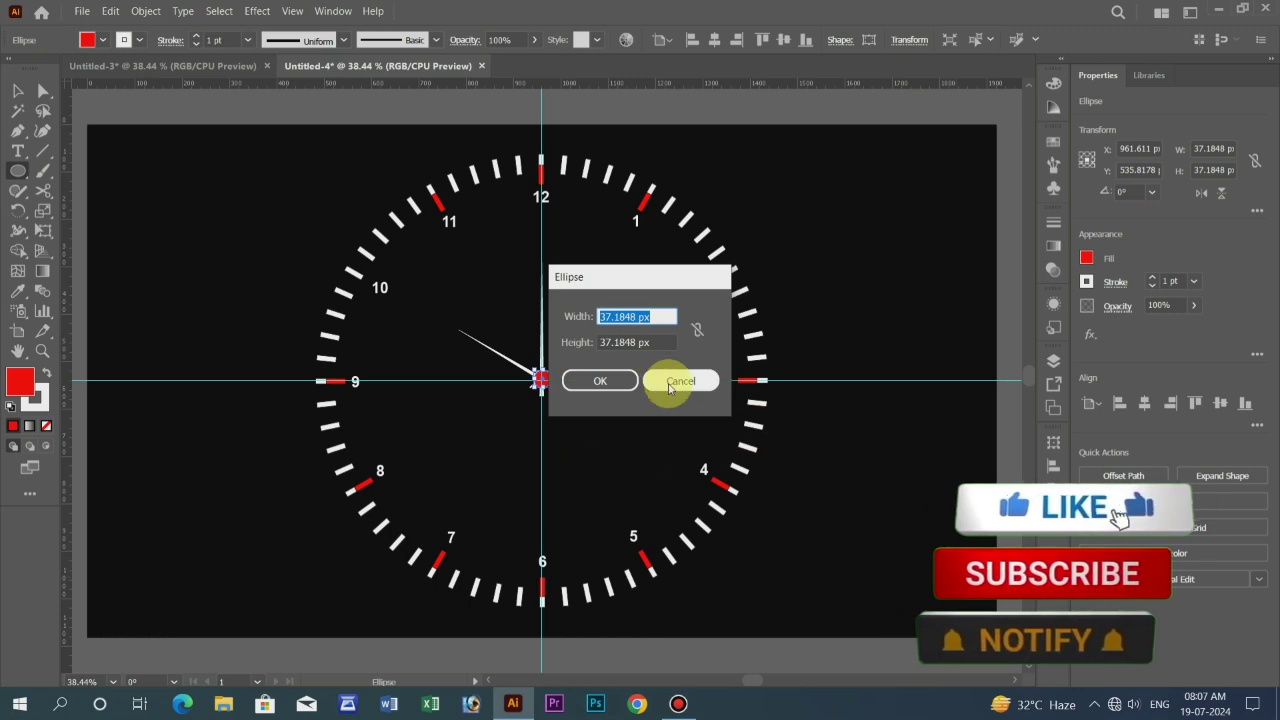
left_click(680, 381)
left_click(18, 90)
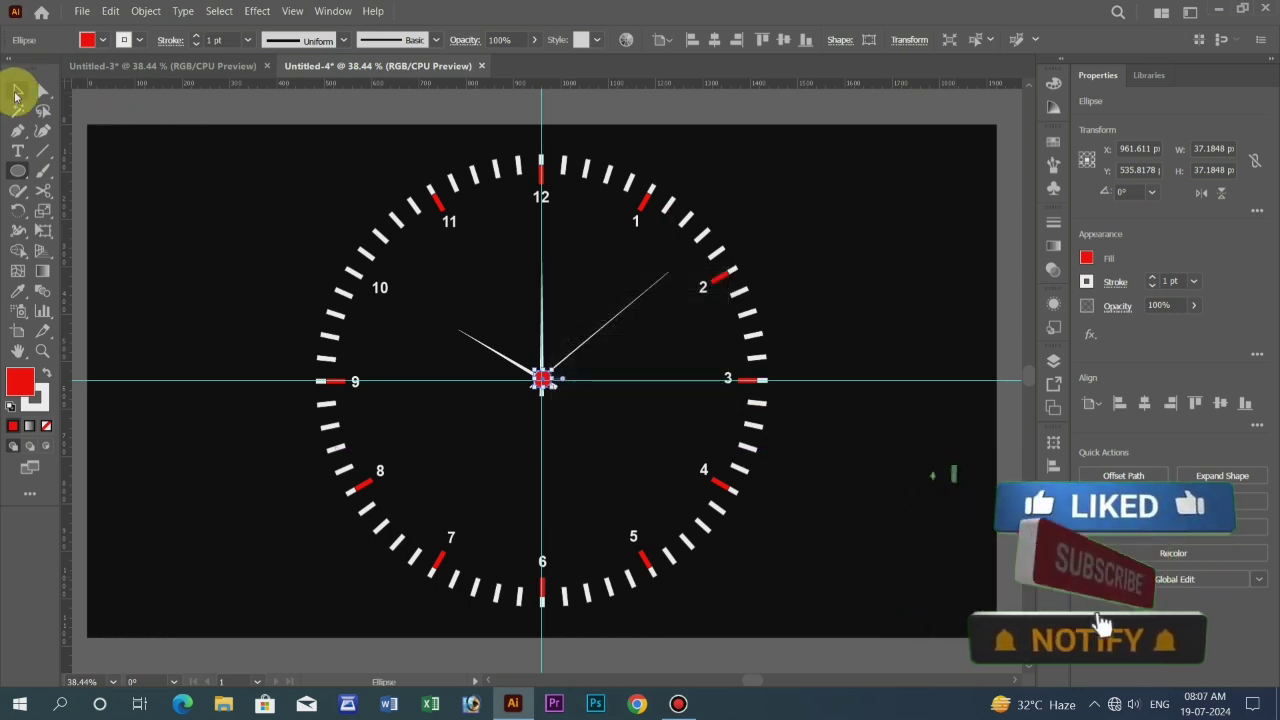
left_click(256, 238)
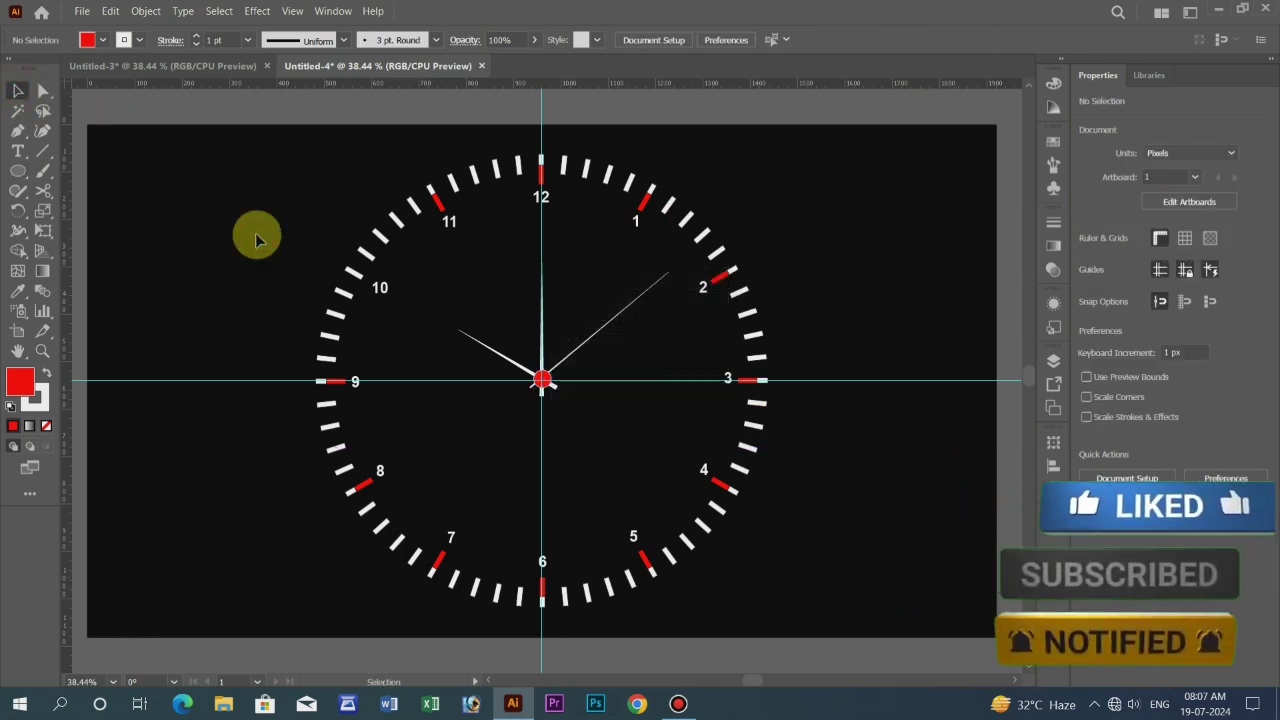